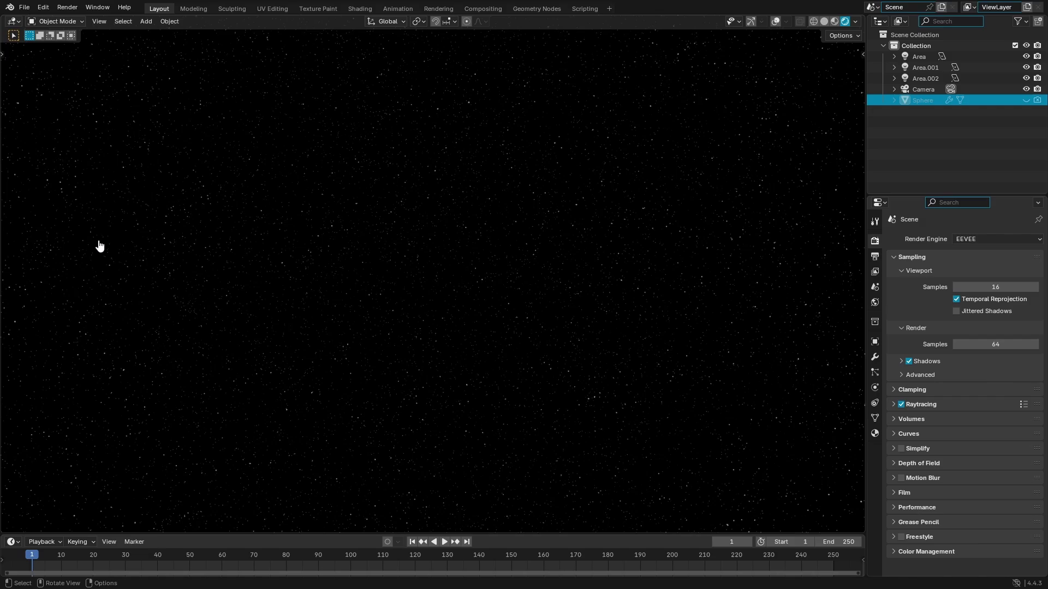
- Split the 3D viewport into two side-by-side areas and make the new one a Shader Editor with its sidebar hidden
{"action": "mouse_move", "coordinate": [5, 39]}
{"action": "left_mouse_down"}
{"action": "mouse_move", "coordinate": [50, 55]}
{"action": "mouse_move", "coordinate": [337, 72]}
{"action": "mouse_move", "coordinate": [436, 109]}
{"action": "left_mouse_up"}
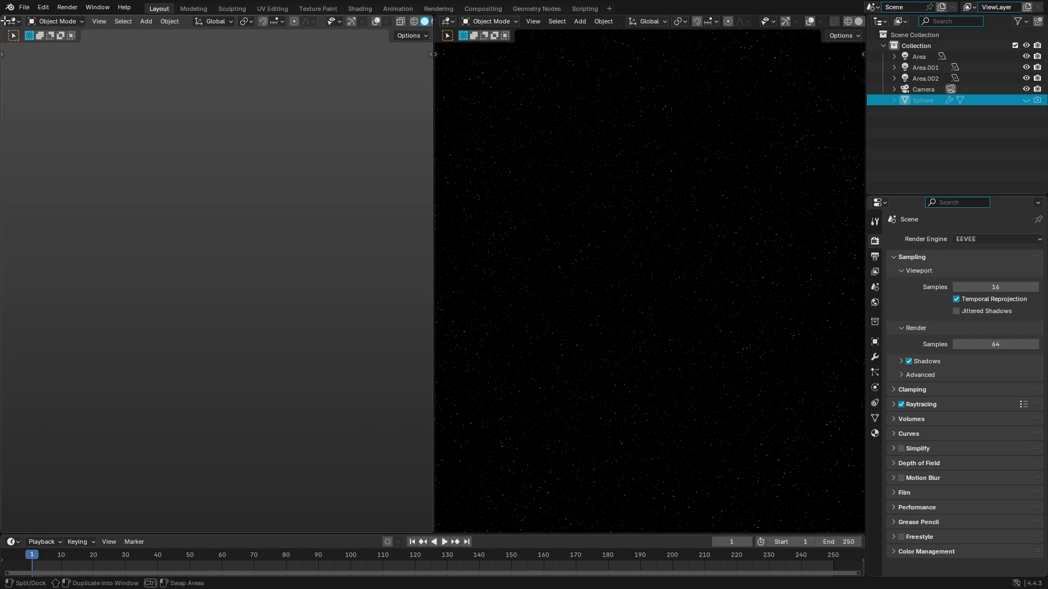
{"action": "left_click_drag", "start_coordinate": [4, 20], "coordinate": [98, 53]}
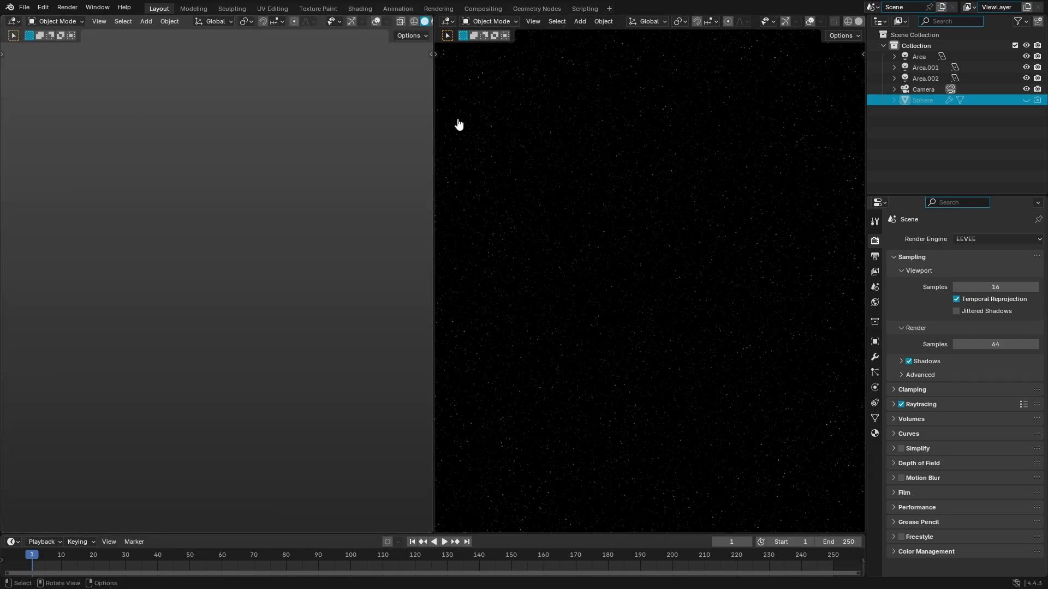
{"action": "left_click", "coordinate": [13, 22]}
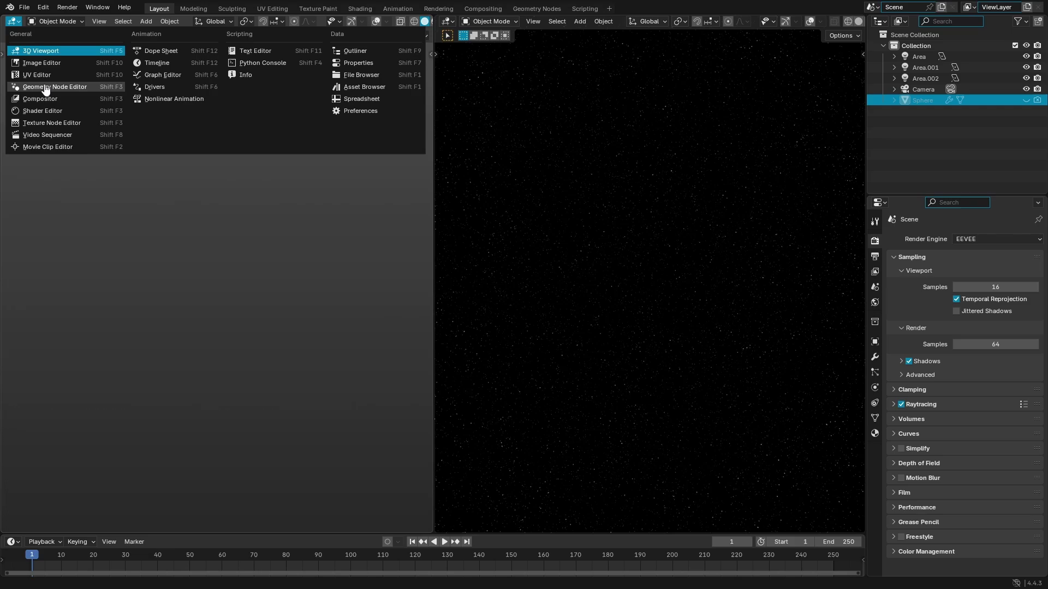
{"action": "left_click", "coordinate": [52, 114]}
{"action": "scroll", "coordinate": [203, 234], "scroll_direction": "down", "scroll_amount": 5}
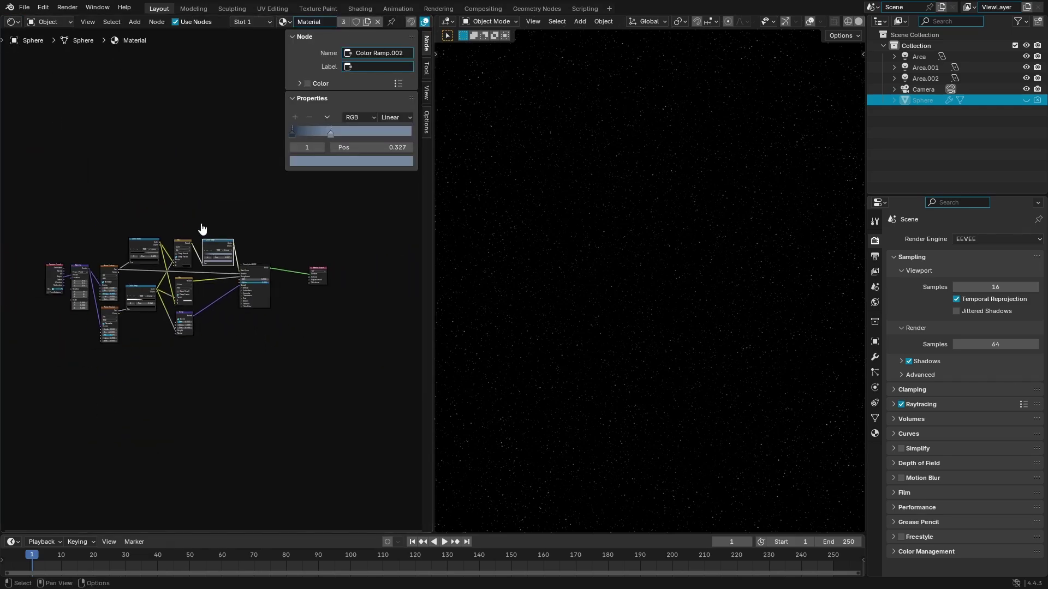
{"action": "key", "text": "n"}
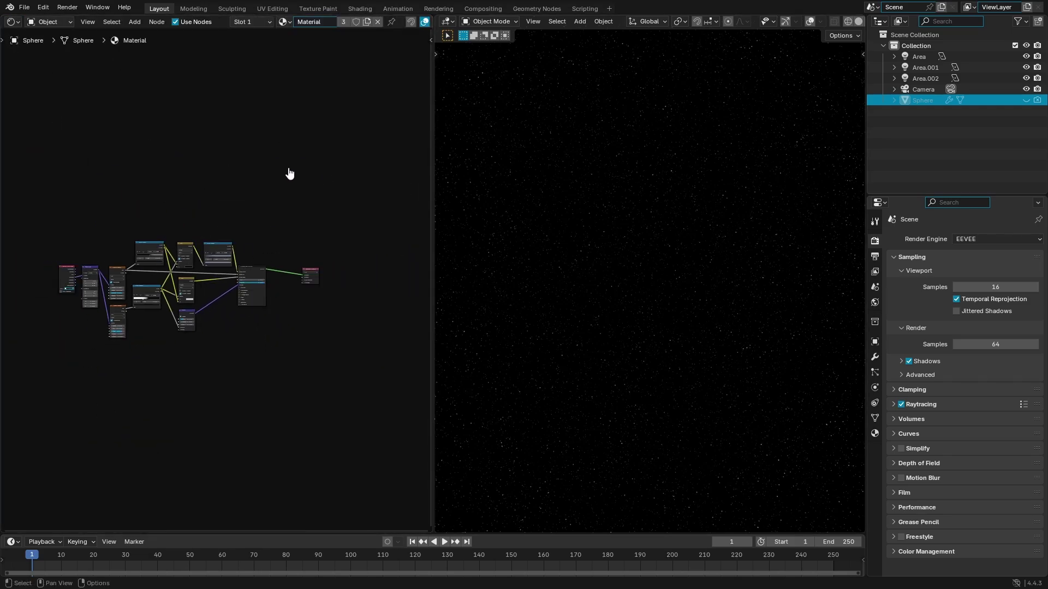
- Show the World shader node tree in the Shader Editor and widen that editor area
{"action": "left_click", "coordinate": [61, 28]}
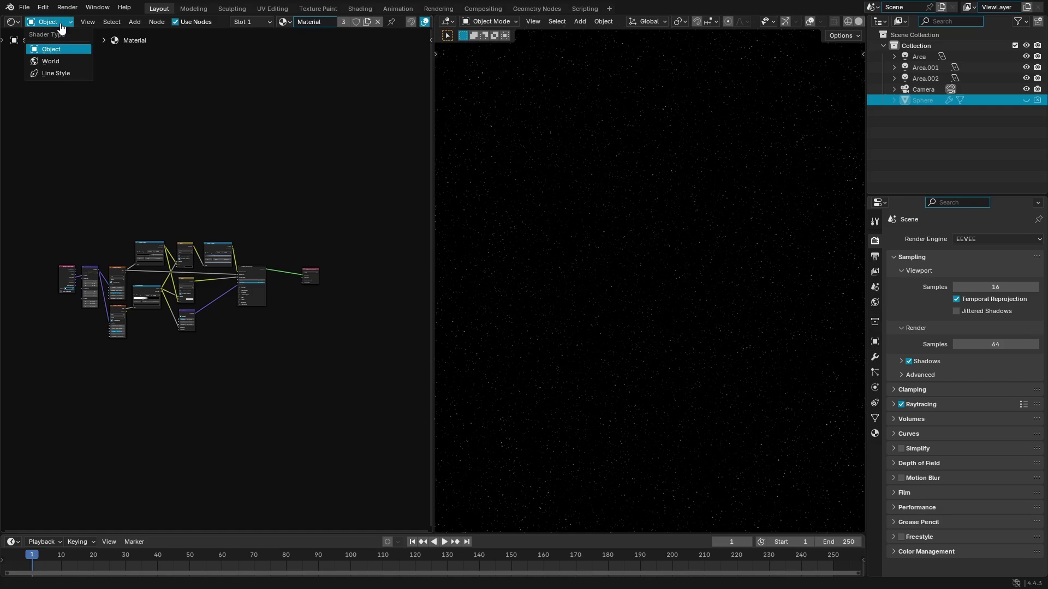
{"action": "left_click", "coordinate": [73, 63]}
{"action": "scroll", "coordinate": [132, 195], "scroll_direction": "up", "scroll_amount": 5}
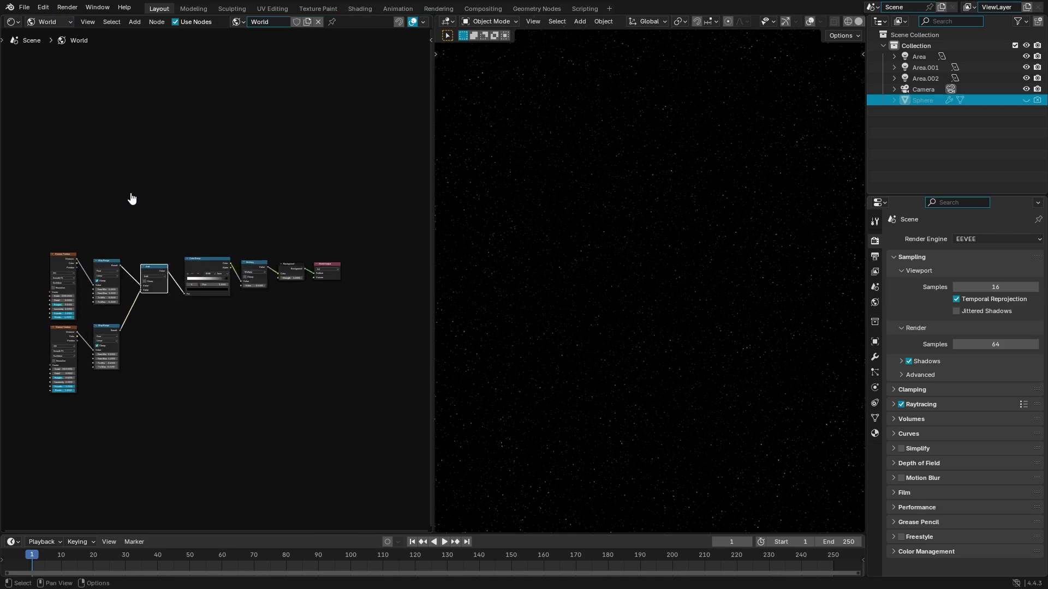
{"action": "middle_click_drag", "start_coordinate": [138, 194], "coordinate": [189, 168]}
{"action": "left_click_drag", "start_coordinate": [436, 282], "coordinate": [518, 279]}
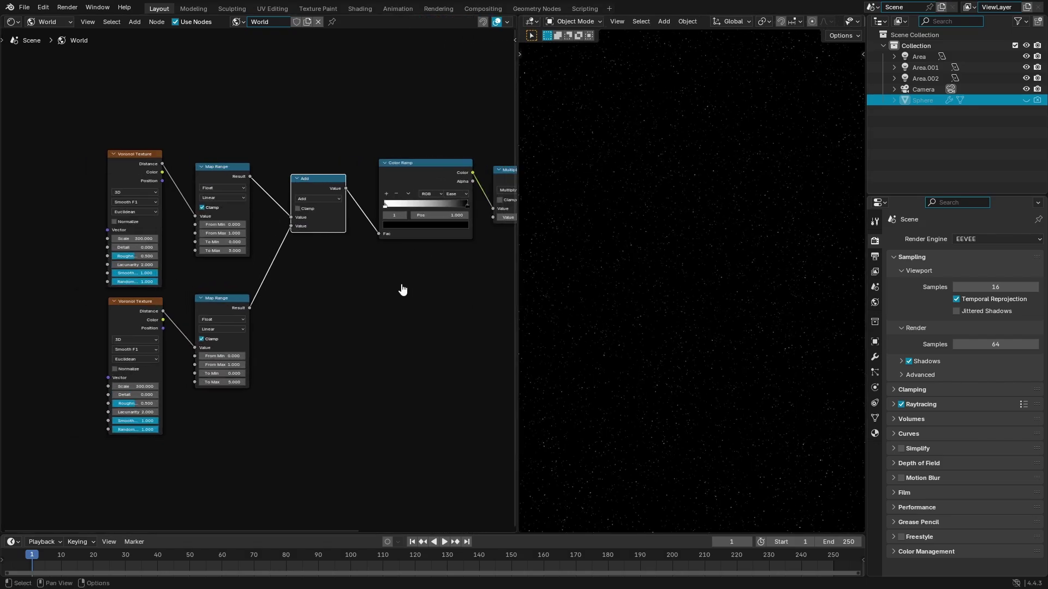
- Move the Background and World Output nodes away from the Multiply node
{"action": "middle_click_drag", "start_coordinate": [403, 290], "coordinate": [79, 307]}
{"action": "middle_click_drag", "start_coordinate": [276, 266], "coordinate": [248, 267]}
{"action": "scroll", "coordinate": [248, 267], "scroll_direction": "up", "scroll_amount": 3}
{"action": "middle_click_drag", "start_coordinate": [308, 253], "coordinate": [285, 267]}
{"action": "middle_click_drag", "start_coordinate": [205, 203], "coordinate": [129, 240]}
{"action": "left_click_drag", "start_coordinate": [108, 247], "coordinate": [104, 266]}
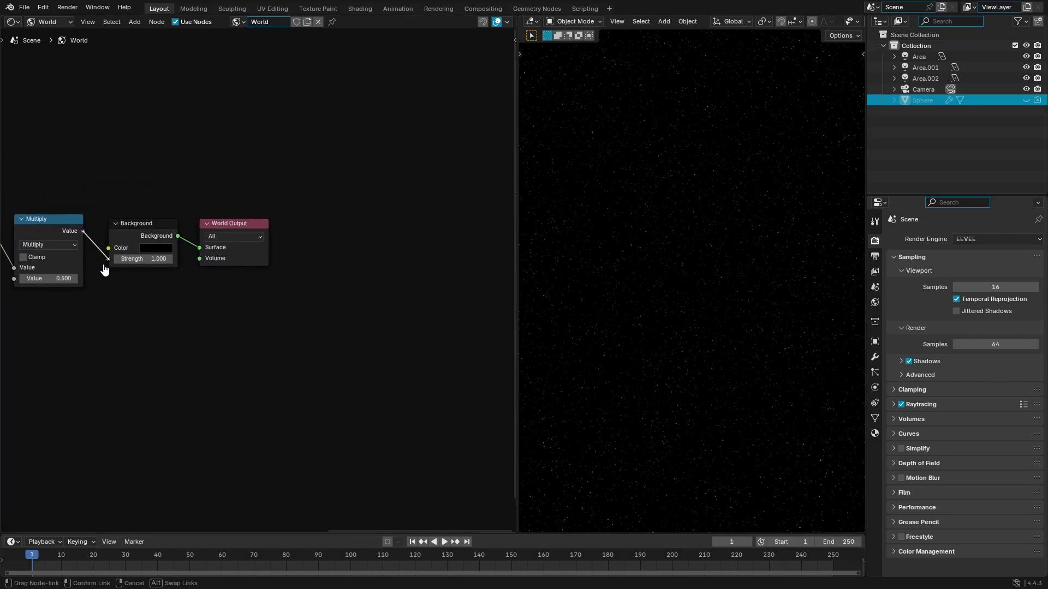
{"action": "left_click_drag", "start_coordinate": [267, 308], "coordinate": [143, 229]}
{"action": "key", "text": "g"}
{"action": "left_click", "coordinate": [348, 243]}
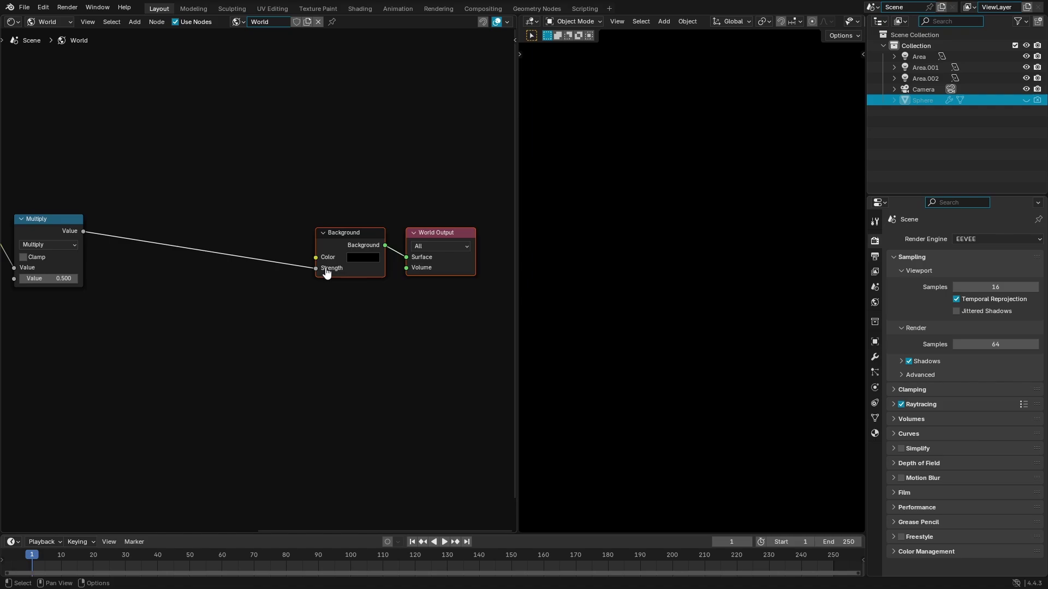
- Disconnect the Multiply node from the Background node's Strength input
{"action": "left_click_drag", "start_coordinate": [316, 269], "coordinate": [239, 291]}
{"action": "middle_click_drag", "start_coordinate": [346, 273], "coordinate": [296, 283]}
{"action": "scroll", "coordinate": [109, 294], "scroll_direction": "up", "scroll_amount": 4}
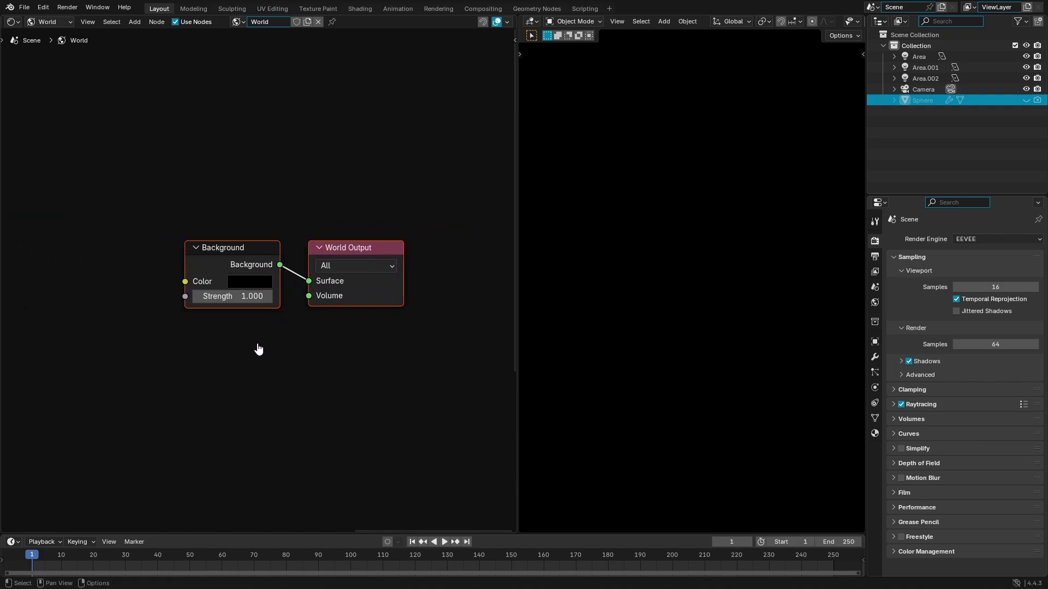
{"action": "scroll", "coordinate": [257, 347], "scroll_direction": "down", "scroll_amount": 1}
{"action": "left_click", "coordinate": [216, 333]}
- Examine the star node chain from the Multiply and Color Ramp nodes back to the two Voronoi Texture nodes
{"action": "scroll", "coordinate": [177, 295], "scroll_direction": "down", "scroll_amount": 2}
{"action": "middle_click_drag", "start_coordinate": [146, 283], "coordinate": [412, 282]}
{"action": "scroll", "coordinate": [310, 301], "scroll_direction": "down", "scroll_amount": 1}
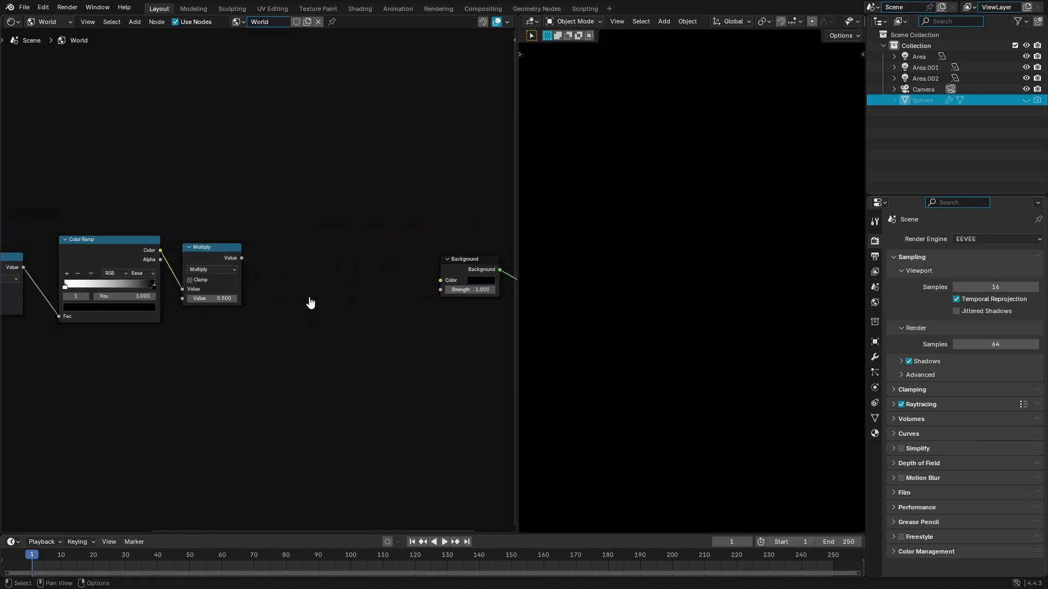
{"action": "middle_click_drag", "start_coordinate": [249, 321], "coordinate": [337, 313]}
{"action": "scroll", "coordinate": [234, 328], "scroll_direction": "down", "scroll_amount": 2}
{"action": "middle_click_drag", "start_coordinate": [208, 334], "coordinate": [262, 300]}
{"action": "scroll", "coordinate": [257, 287], "scroll_direction": "up", "scroll_amount": 2}
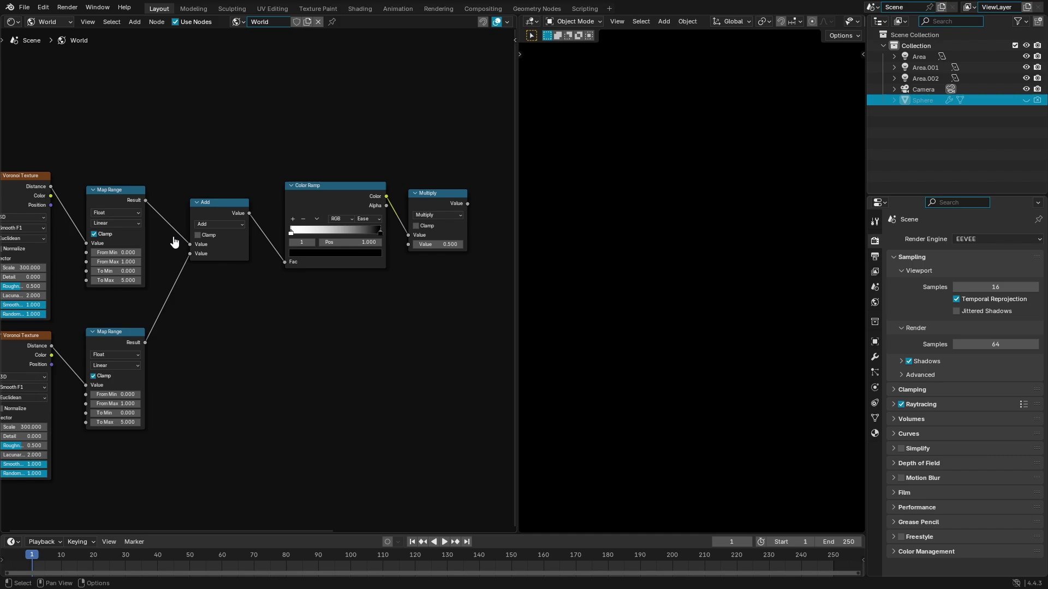
{"action": "middle_click_drag", "start_coordinate": [370, 277], "coordinate": [389, 263]}
{"action": "scroll", "coordinate": [294, 267], "scroll_direction": "down", "scroll_amount": 1}
{"action": "middle_click_drag", "start_coordinate": [225, 269], "coordinate": [351, 291]}
{"action": "left_click", "coordinate": [175, 218]}
{"action": "scroll", "coordinate": [179, 220], "scroll_direction": "up", "scroll_amount": 3}
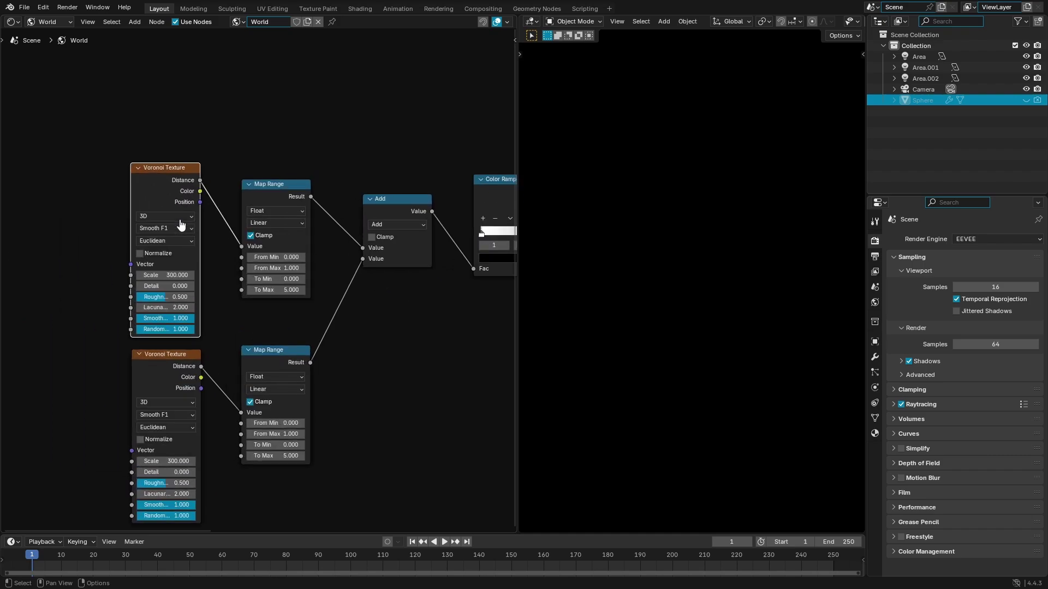
{"action": "middle_click_drag", "start_coordinate": [162, 171], "coordinate": [251, 175]}
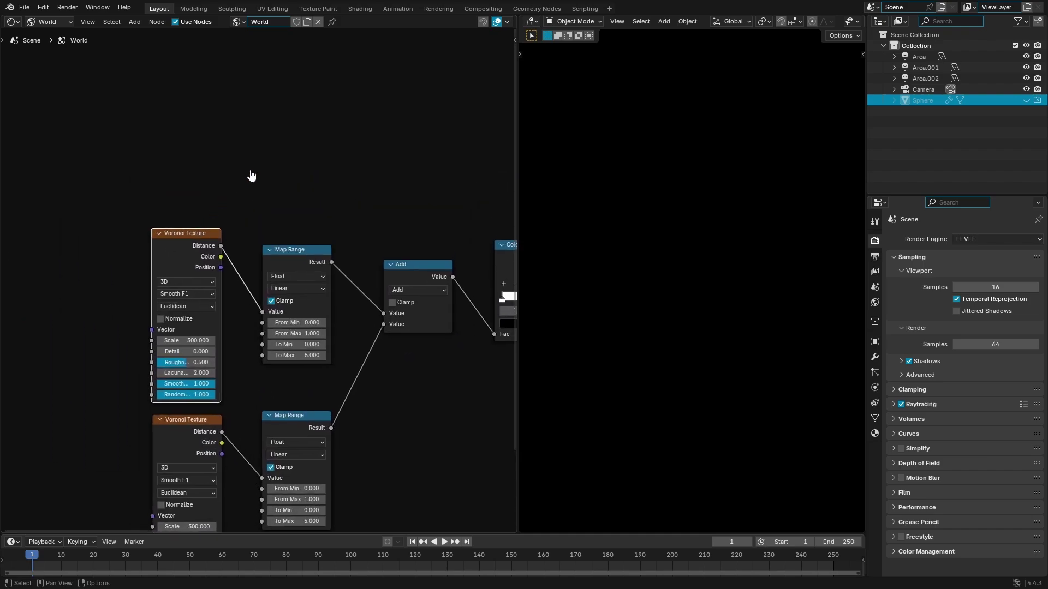
- Add a Voronoi Texture node above the existing chain and delete it again
{"action": "key", "text": "shift+a"}
{"action": "type", "text": "v"}
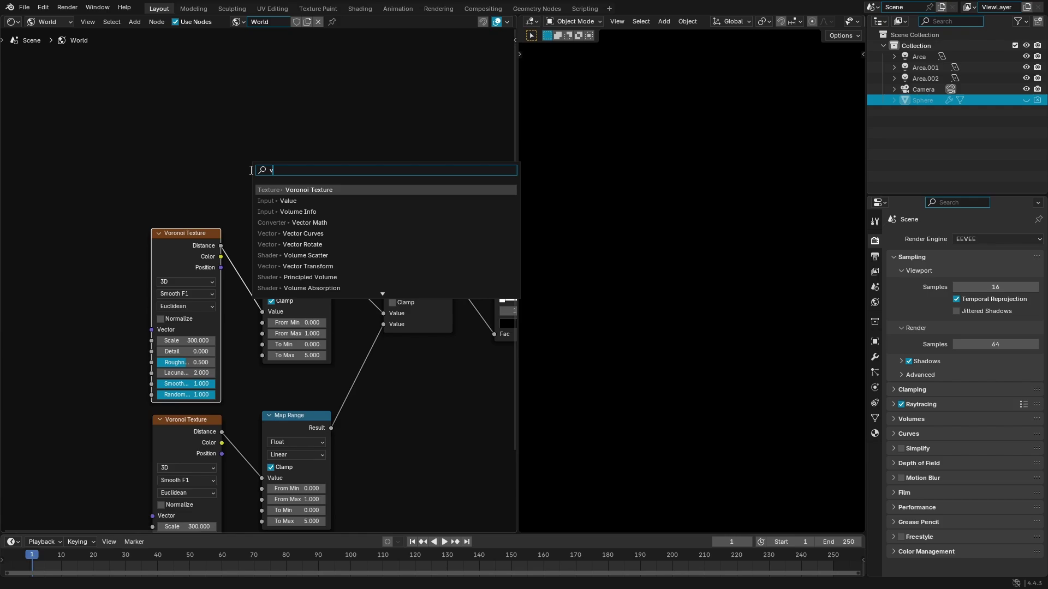
{"action": "type", "text": "oro"}
{"action": "left_click", "coordinate": [330, 190]}
{"action": "left_click", "coordinate": [237, 59]}
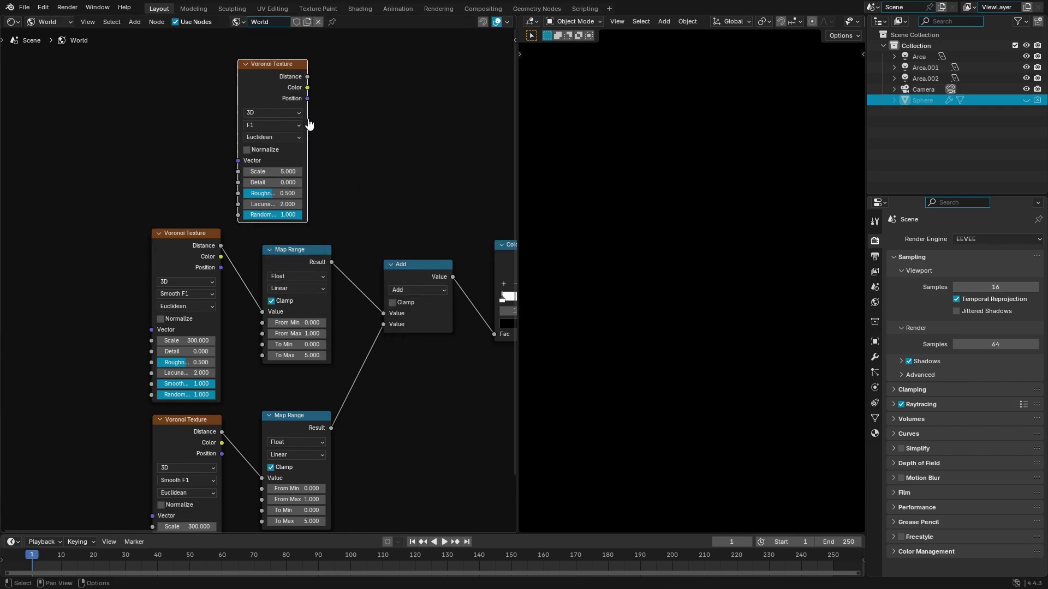
{"action": "key", "text": "x"}
- Move the upper Voronoi Texture and Map Range nodes up, farther from the lower pair
{"action": "left_click", "coordinate": [183, 248]}
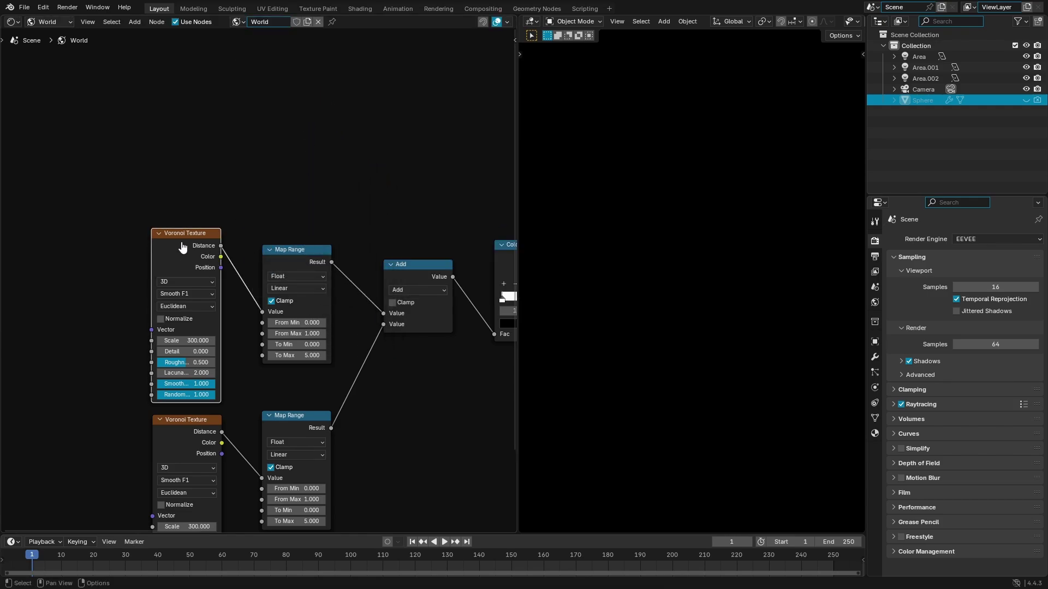
{"action": "left_click_drag", "start_coordinate": [182, 248], "coordinate": [182, 227]}
{"action": "middle_click_drag", "start_coordinate": [236, 213], "coordinate": [220, 251]}
{"action": "left_click_drag", "start_coordinate": [280, 288], "coordinate": [279, 242]}
{"action": "left_click_drag", "start_coordinate": [156, 249], "coordinate": [159, 227]}
{"action": "left_click_drag", "start_coordinate": [288, 255], "coordinate": [283, 239]}
{"action": "middle_click_drag", "start_coordinate": [284, 239], "coordinate": [276, 263]}
{"action": "left_click_drag", "start_coordinate": [276, 258], "coordinate": [276, 259]}
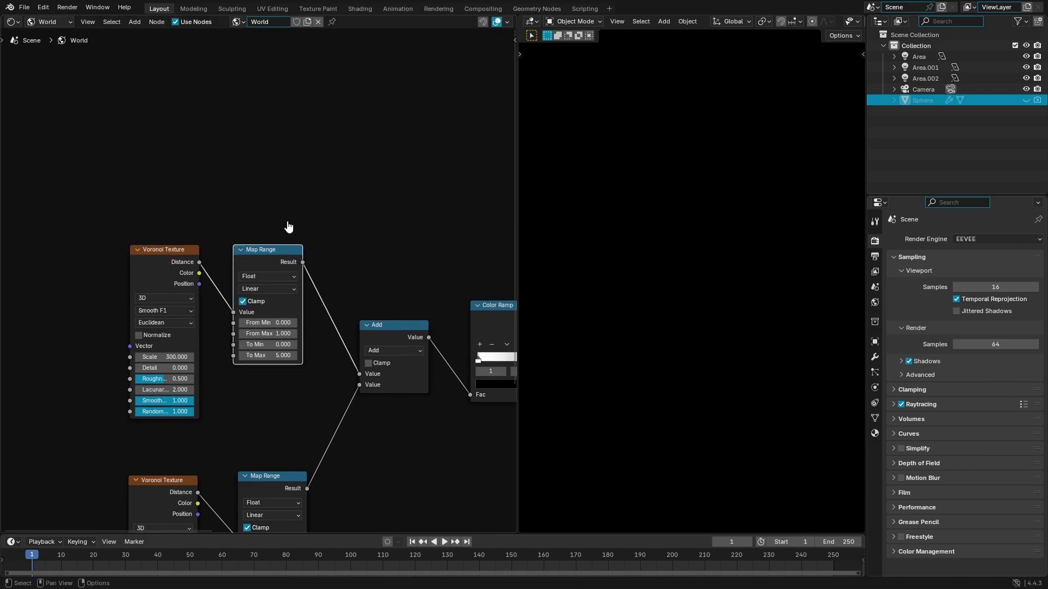
{"action": "key", "text": "shift+a"}
{"action": "left_click", "coordinate": [276, 170]}
{"action": "type", "text": "map"}
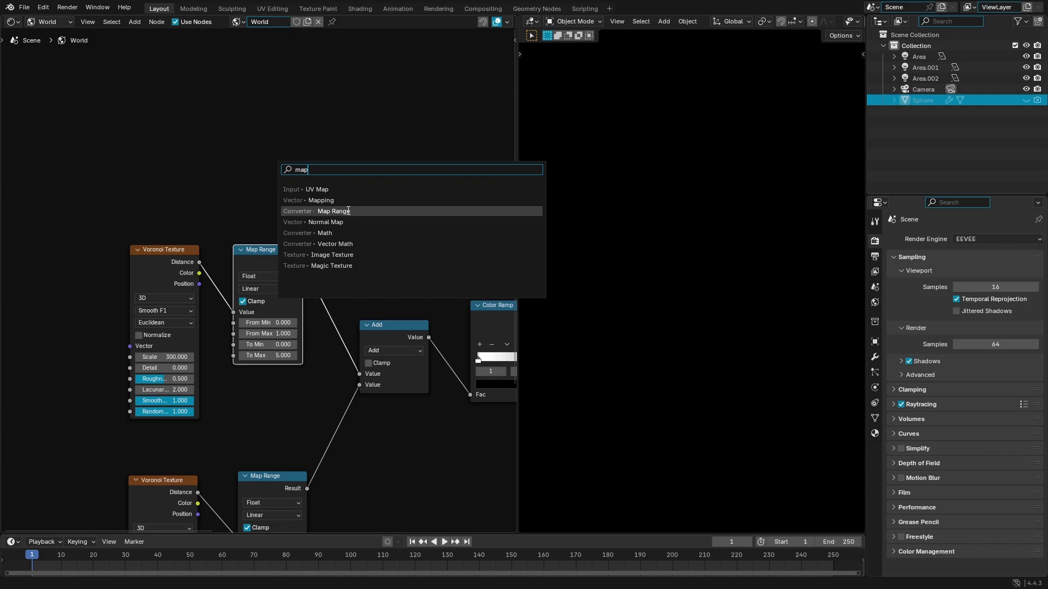
{"action": "key", "text": "Escape"}
{"action": "key", "text": "shift+a"}
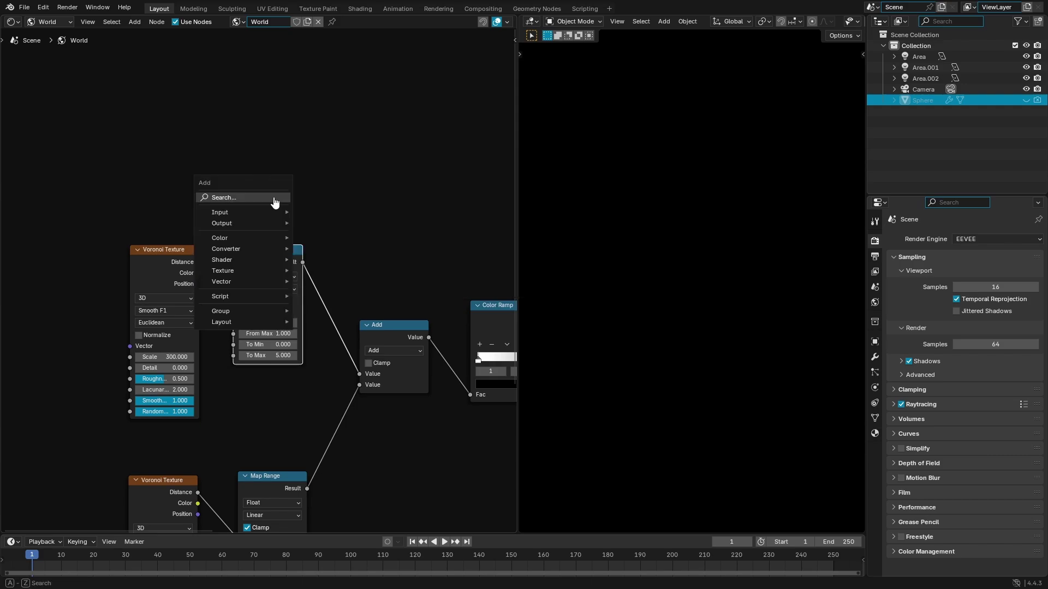
{"action": "left_click", "coordinate": [275, 202]}
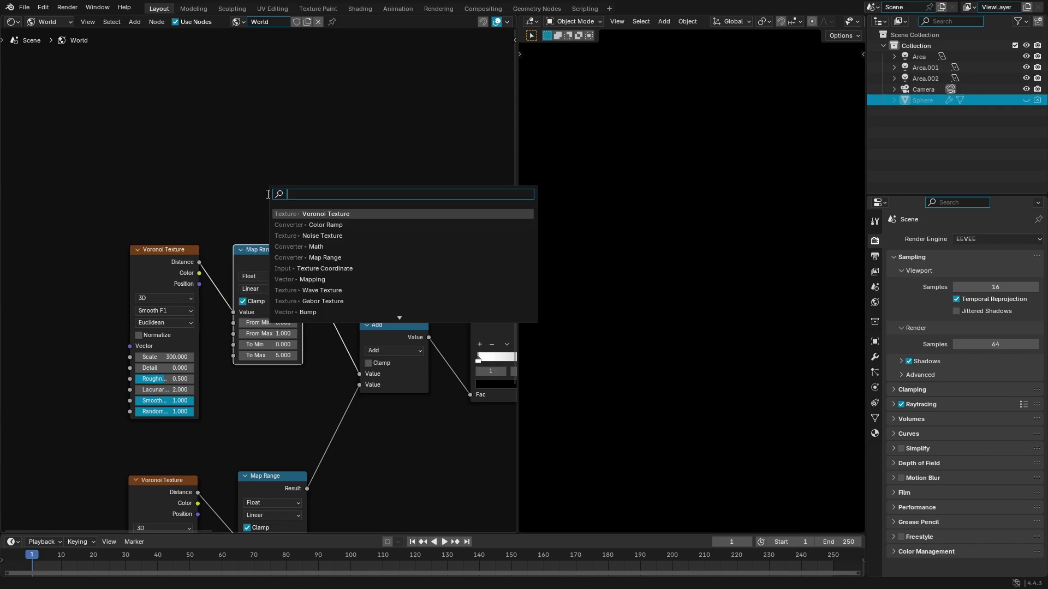
{"action": "left_click", "coordinate": [340, 257]}
{"action": "left_click", "coordinate": [224, 276]}
{"action": "scroll", "coordinate": [224, 276], "scroll_direction": "up", "scroll_amount": 1}
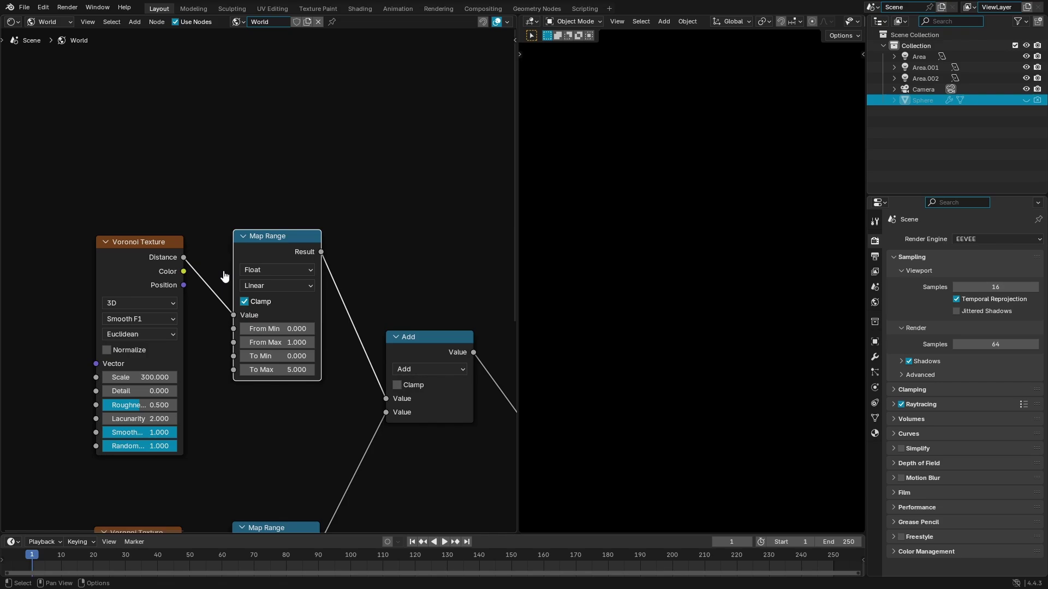
- Reattach the upper Voronoi Texture's Distance output to the Map Range's Value input and move the Voronoi node slightly higher
{"action": "middle_click_drag", "start_coordinate": [223, 273], "coordinate": [253, 242]}
{"action": "left_click_drag", "start_coordinate": [214, 226], "coordinate": [234, 192]}
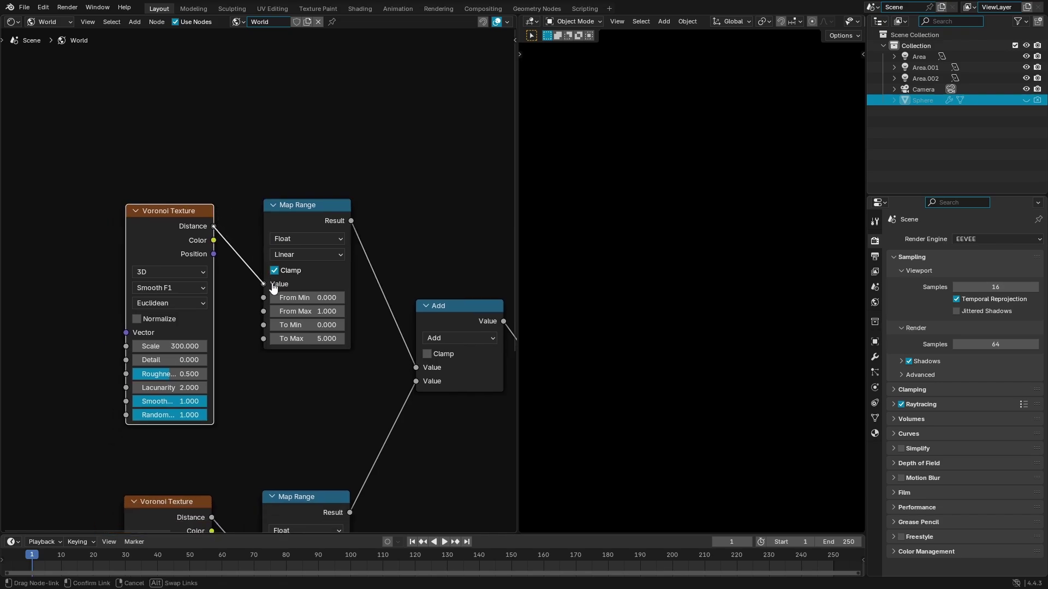
{"action": "left_click_drag", "start_coordinate": [273, 289], "coordinate": [269, 289]}
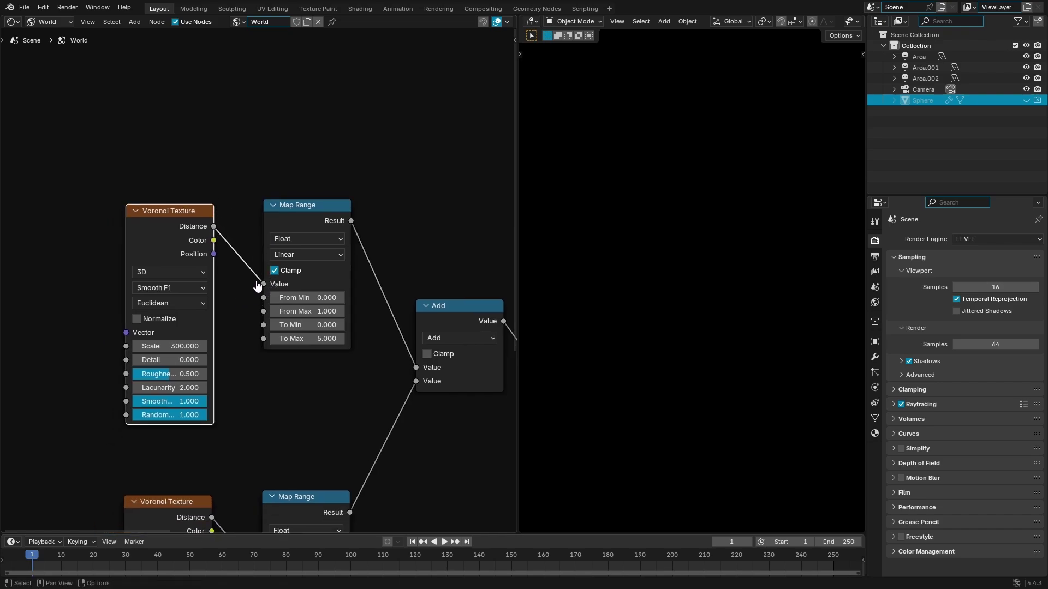
{"action": "left_click_drag", "start_coordinate": [194, 223], "coordinate": [189, 193]}
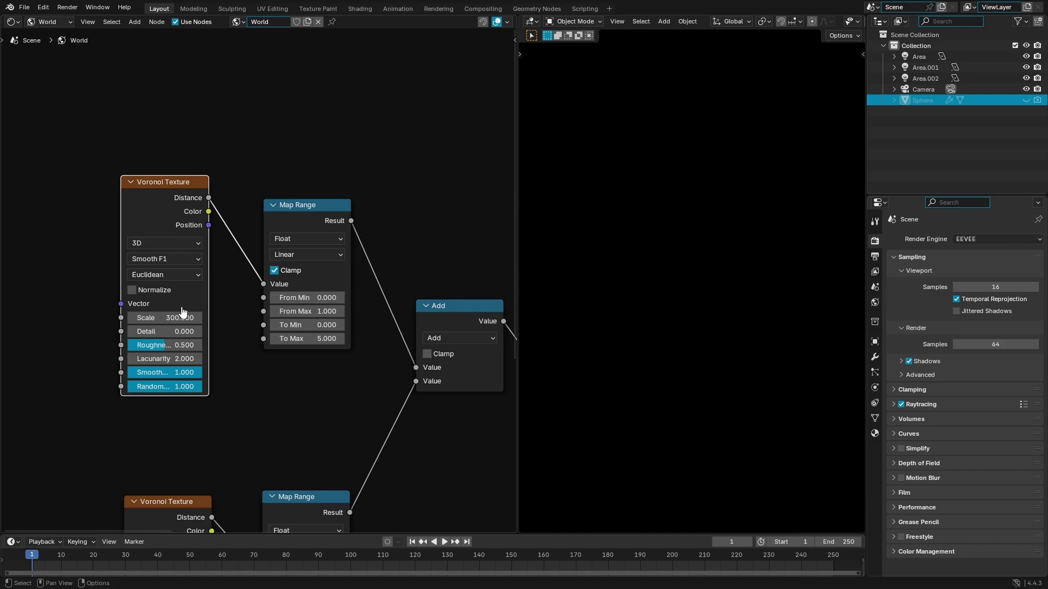
{"action": "left_click", "coordinate": [227, 301]}
- Move the Background and World Output nodes together to just above the Add and Color Ramp nodes
{"action": "scroll", "coordinate": [229, 298], "scroll_direction": "down", "scroll_amount": 4}
{"action": "middle_click_drag", "start_coordinate": [229, 298], "coordinate": [37, 312]}
{"action": "scroll", "coordinate": [175, 353], "scroll_direction": "down", "scroll_amount": 6}
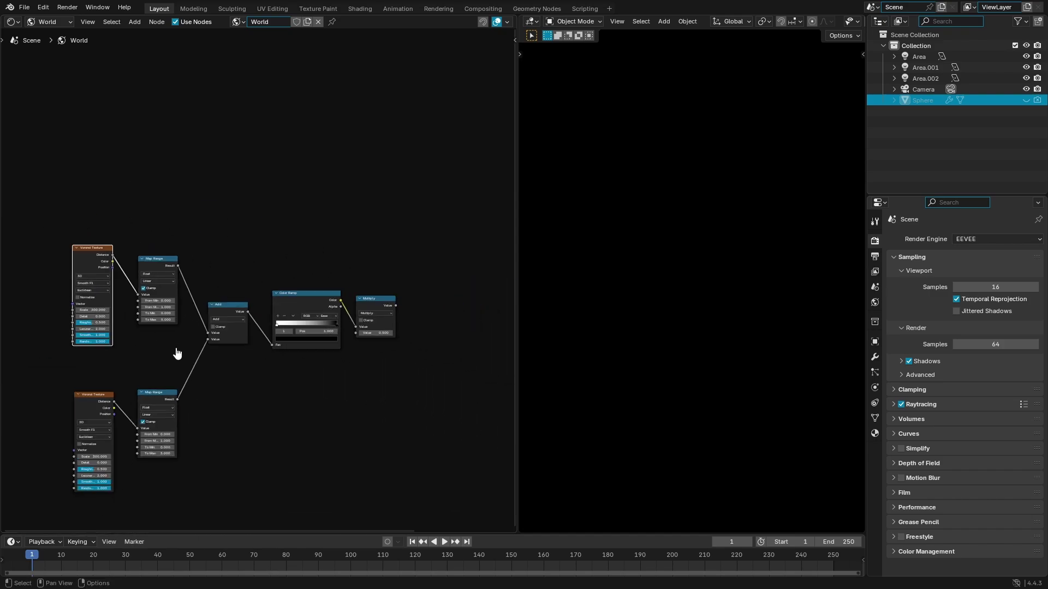
{"action": "middle_click_drag", "start_coordinate": [270, 338], "coordinate": [211, 348]}
{"action": "scroll", "coordinate": [211, 348], "scroll_direction": "down", "scroll_amount": 2}
{"action": "left_click_drag", "start_coordinate": [511, 348], "coordinate": [461, 320]}
{"action": "key", "text": "g"}
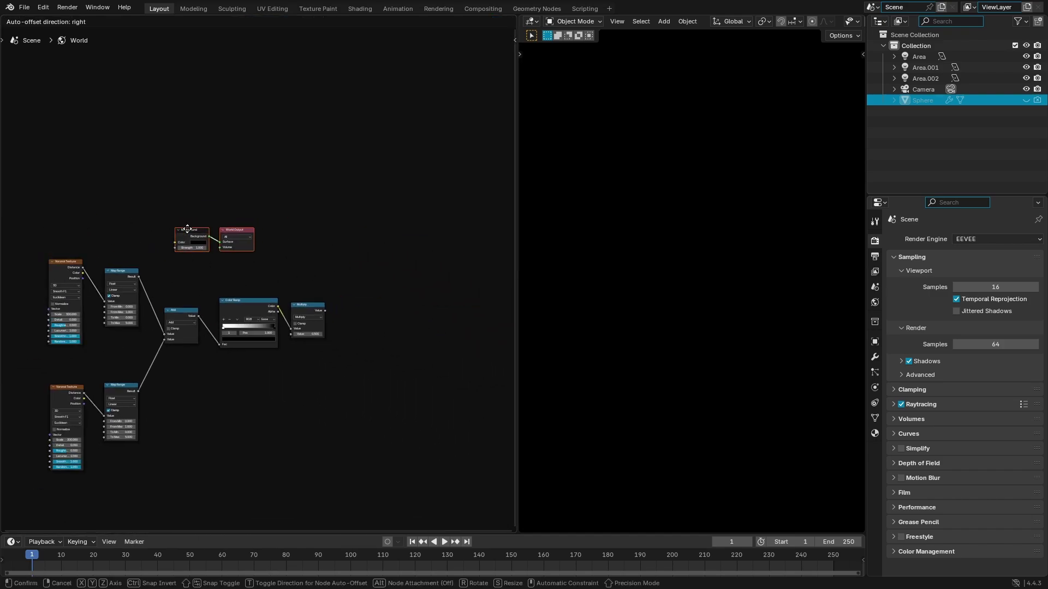
{"action": "left_click", "coordinate": [195, 238]}
- Reroute the upper Map Range's Result link from the Add node to the Background node's Color input
{"action": "scroll", "coordinate": [183, 267], "scroll_direction": "up", "scroll_amount": 3}
{"action": "middle_click_drag", "start_coordinate": [182, 267], "coordinate": [437, 303]}
{"action": "scroll", "coordinate": [385, 312], "scroll_direction": "up", "scroll_amount": 3}
{"action": "left_click_drag", "start_coordinate": [423, 432], "coordinate": [441, 255]}
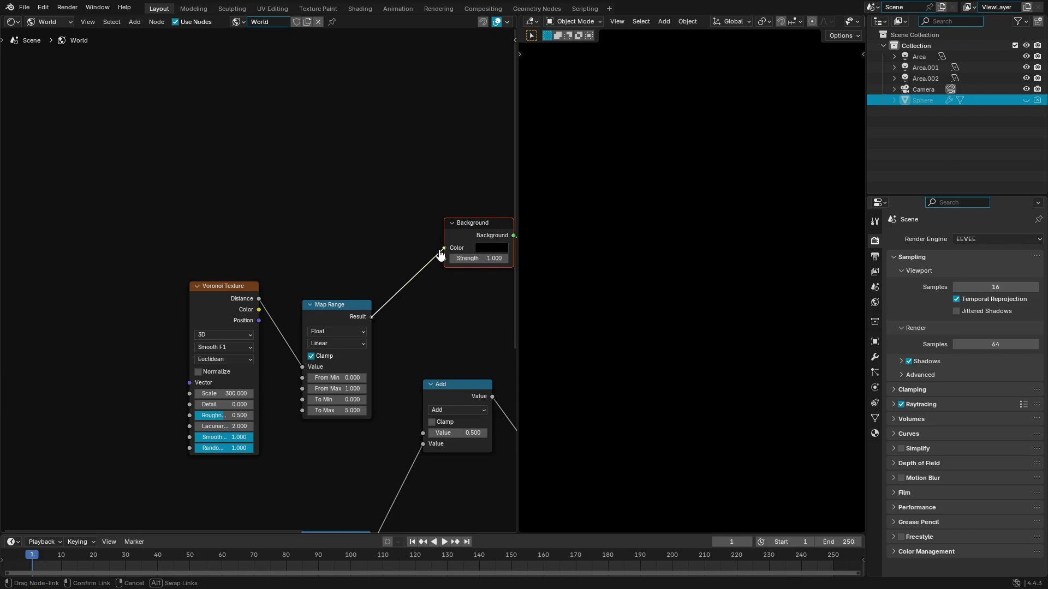
{"action": "middle_click_drag", "start_coordinate": [429, 278], "coordinate": [320, 295]}
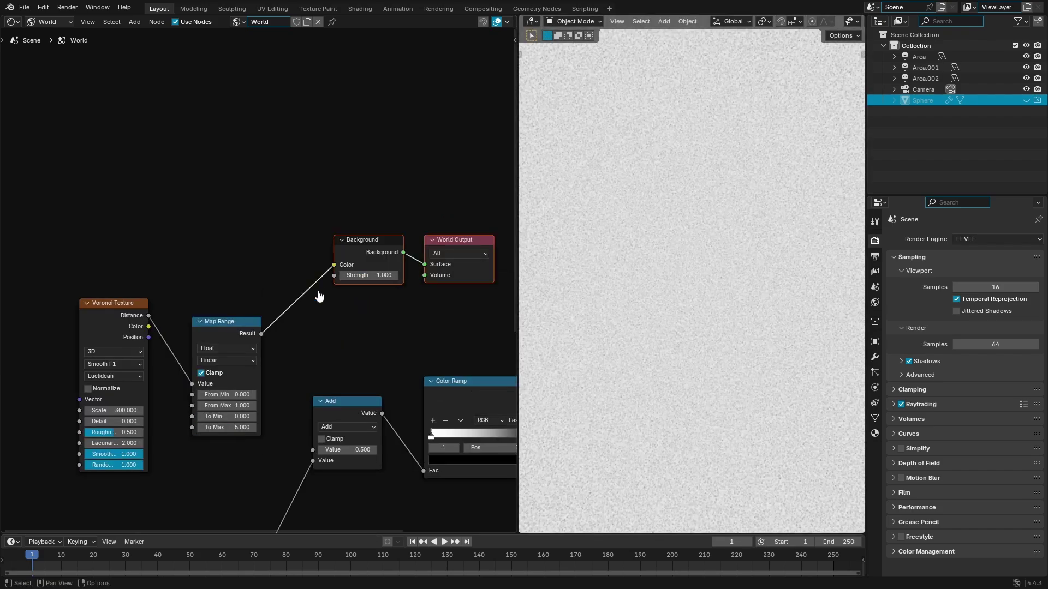
{"action": "middle_click_drag", "start_coordinate": [627, 308], "coordinate": [624, 297]}
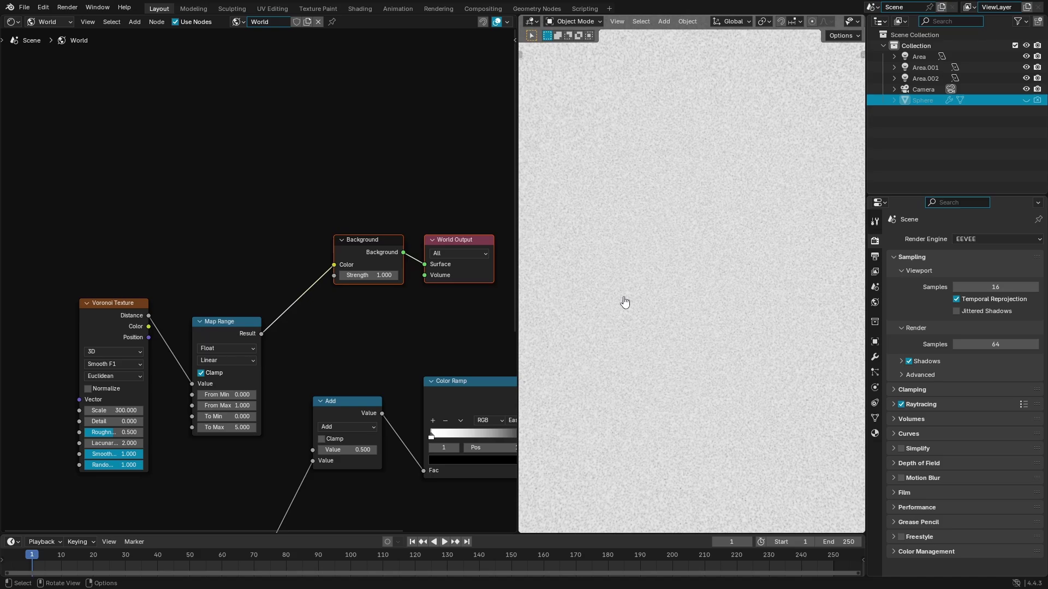
{"action": "scroll", "coordinate": [656, 336], "scroll_direction": "up", "scroll_amount": 8}
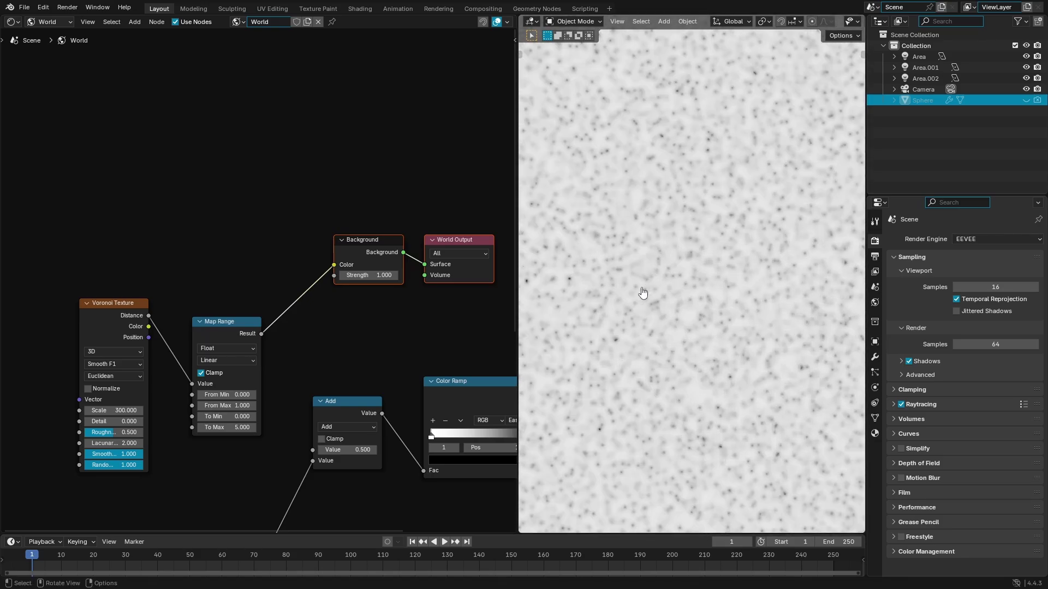
{"action": "scroll", "coordinate": [673, 304], "scroll_direction": "down", "scroll_amount": 2}
{"action": "scroll", "coordinate": [234, 349], "scroll_direction": "down", "scroll_amount": 1}
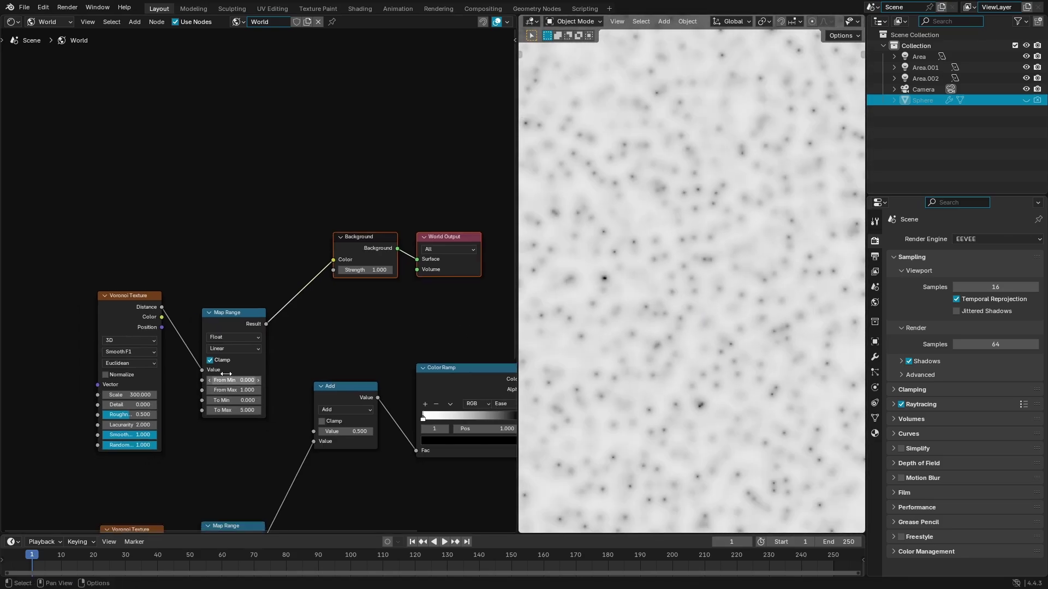
- Set the upper Voronoi Texture's Scale to 4
{"action": "middle_click_drag", "start_coordinate": [225, 376], "coordinate": [281, 301]}
{"action": "scroll", "coordinate": [188, 322], "scroll_direction": "up", "scroll_amount": 3}
{"action": "left_click", "coordinate": [182, 321]}
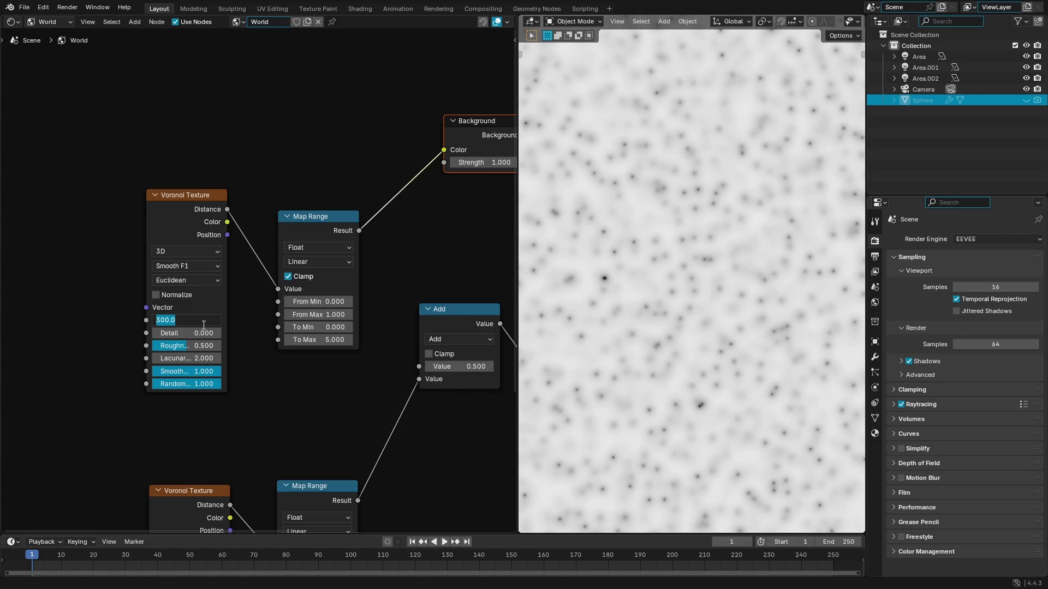
{"action": "type", "text": "4"}
{"action": "key", "text": "Return"}
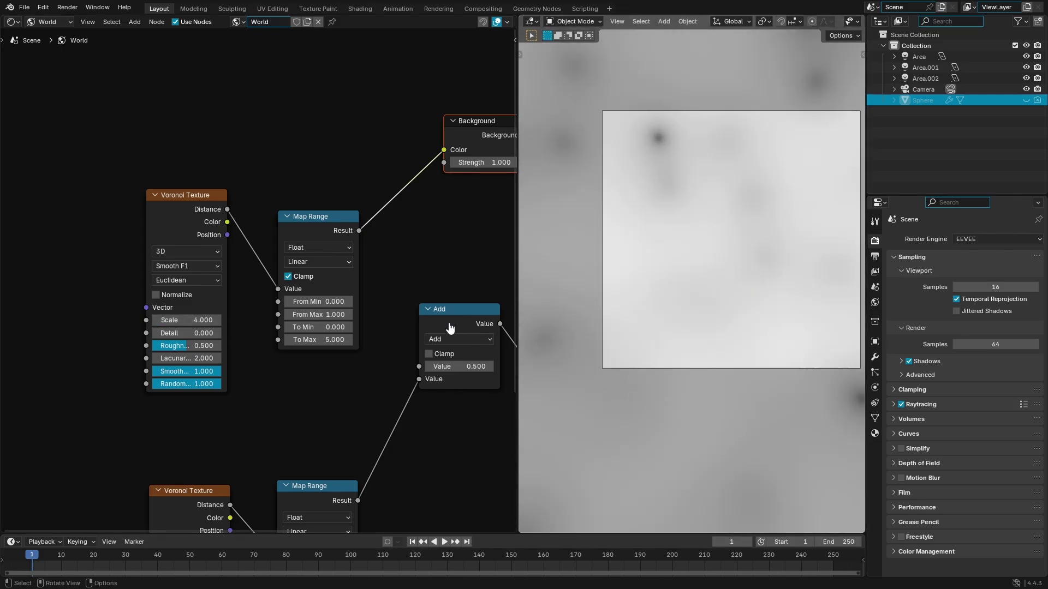
- Set the upper Voronoi Texture's Scale to 300
{"action": "double_click", "coordinate": [180, 321]}
{"action": "type", "text": "300"}
{"action": "key", "text": "Return"}
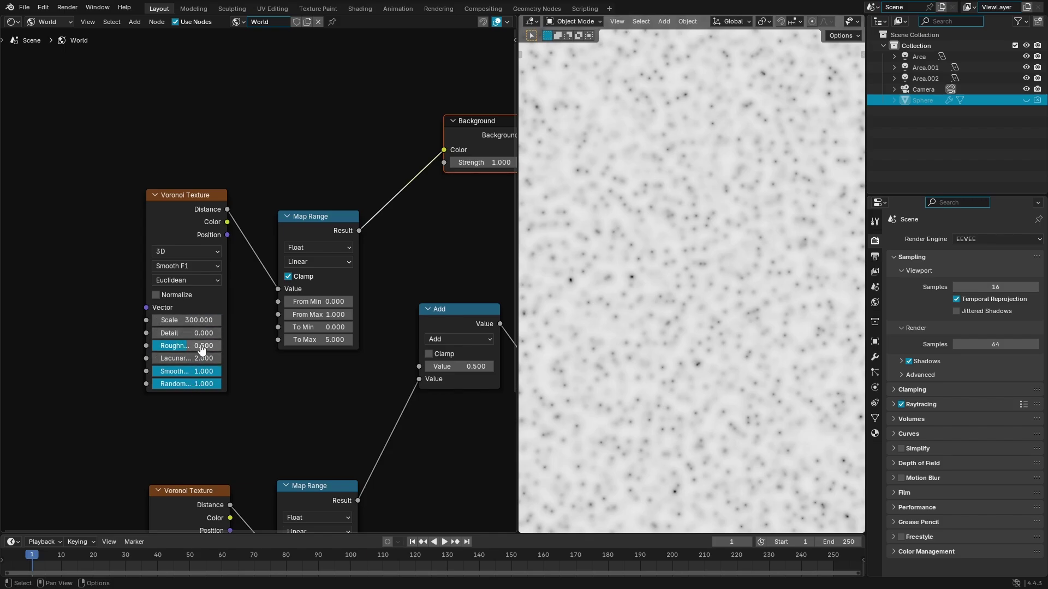
{"action": "scroll", "coordinate": [327, 409], "scroll_direction": "down", "scroll_amount": 2}
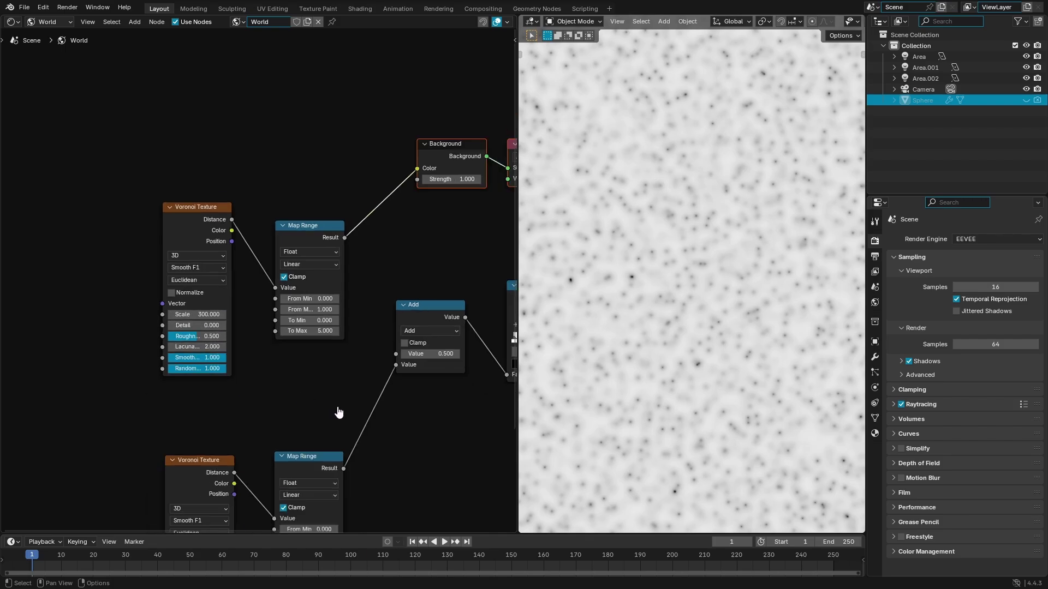
{"action": "scroll", "coordinate": [182, 286], "scroll_direction": "up", "scroll_amount": 1}
- Try the F1 feature output on the upper Voronoi Texture and switch it back to Smooth F1
{"action": "left_click", "coordinate": [180, 278]}
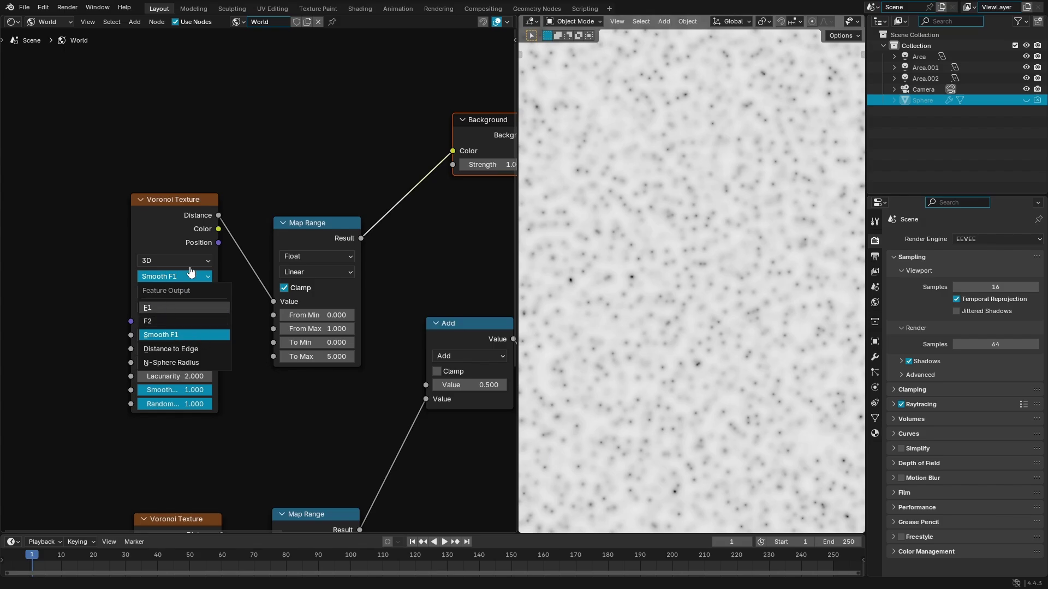
{"action": "left_click", "coordinate": [163, 308]}
{"action": "scroll", "coordinate": [680, 338], "scroll_direction": "up", "scroll_amount": 5}
{"action": "scroll", "coordinate": [750, 237], "scroll_direction": "down", "scroll_amount": 5}
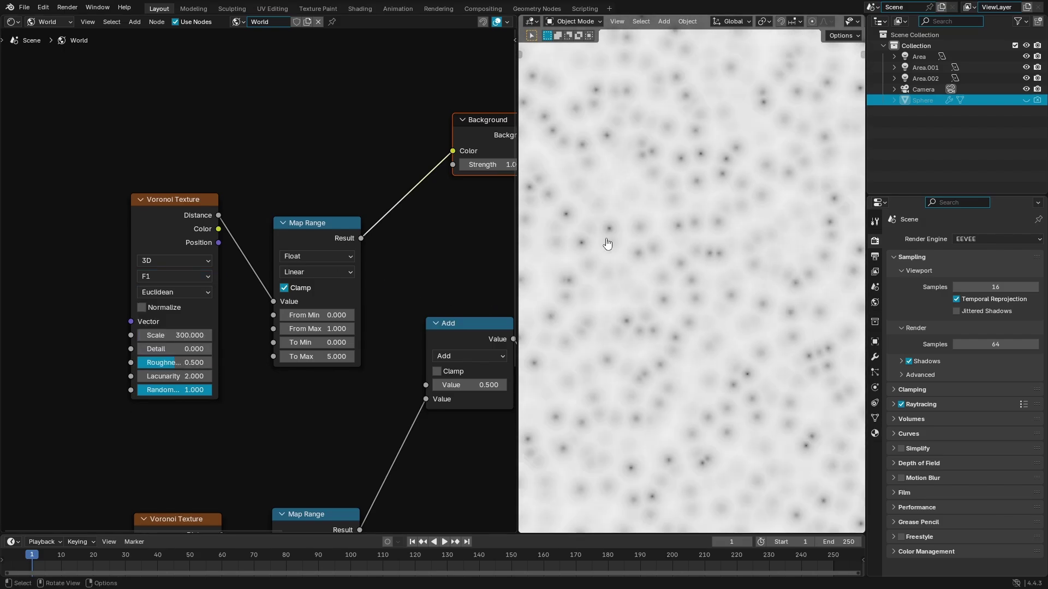
{"action": "left_click", "coordinate": [188, 260]}
{"action": "left_click", "coordinate": [172, 278]}
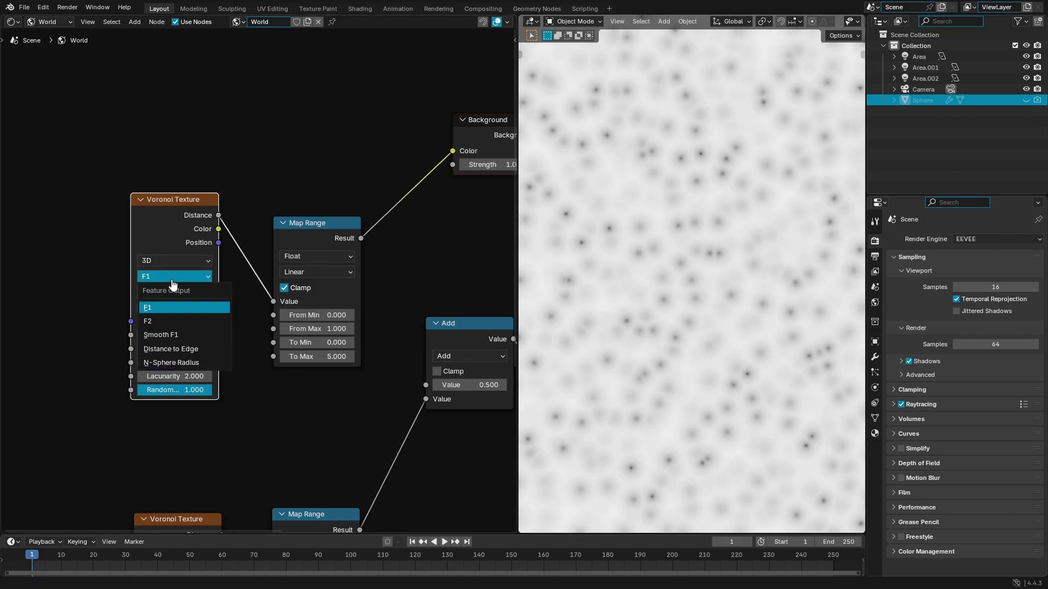
{"action": "left_click", "coordinate": [174, 335]}
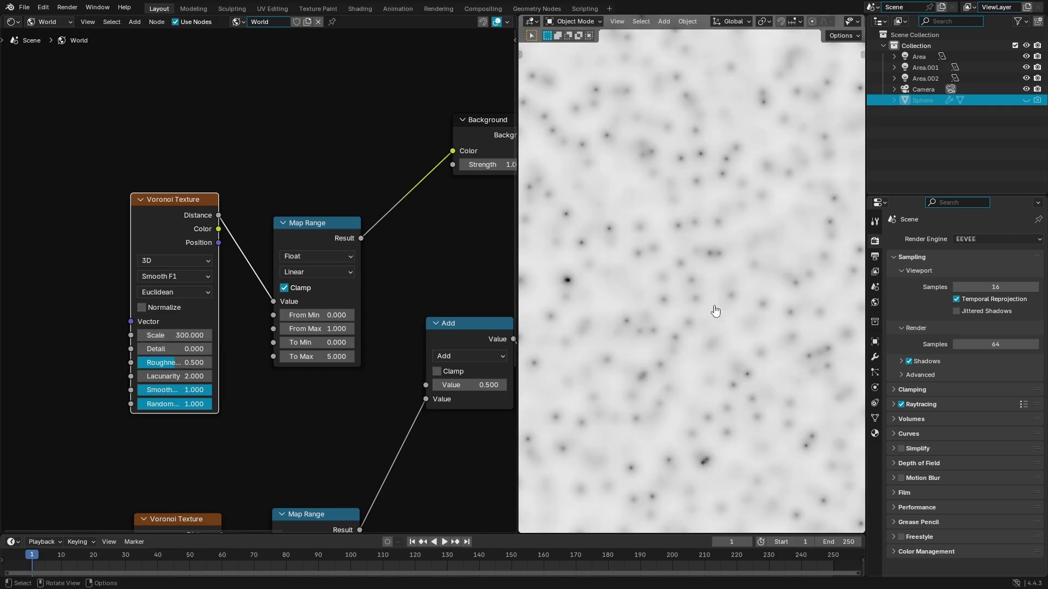
{"action": "scroll", "coordinate": [743, 263], "scroll_direction": "down", "scroll_amount": 3}
- Raise the upper Map Range slightly and move the Background and World Output nodes together out past the Multiply node
{"action": "middle_click_drag", "start_coordinate": [395, 318], "coordinate": [272, 354]}
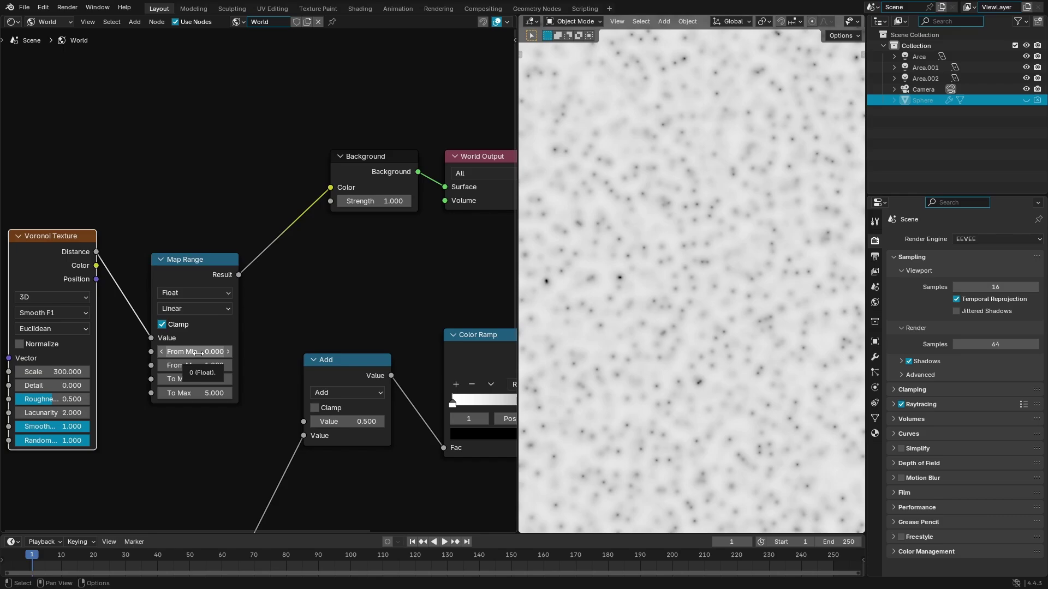
{"action": "left_click_drag", "start_coordinate": [188, 261], "coordinate": [180, 232]}
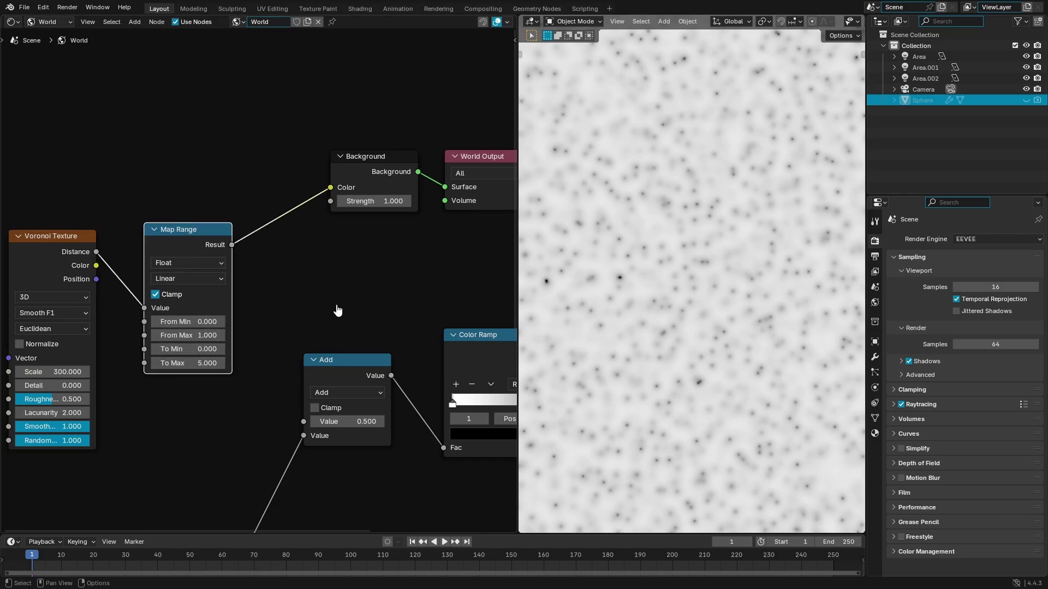
{"action": "scroll", "coordinate": [337, 309], "scroll_direction": "down", "scroll_amount": 3}
{"action": "middle_click_drag", "start_coordinate": [358, 308], "coordinate": [286, 303]}
{"action": "left_click_drag", "start_coordinate": [373, 274], "coordinate": [271, 198]}
{"action": "scroll", "coordinate": [349, 253], "scroll_direction": "down", "scroll_amount": 3}
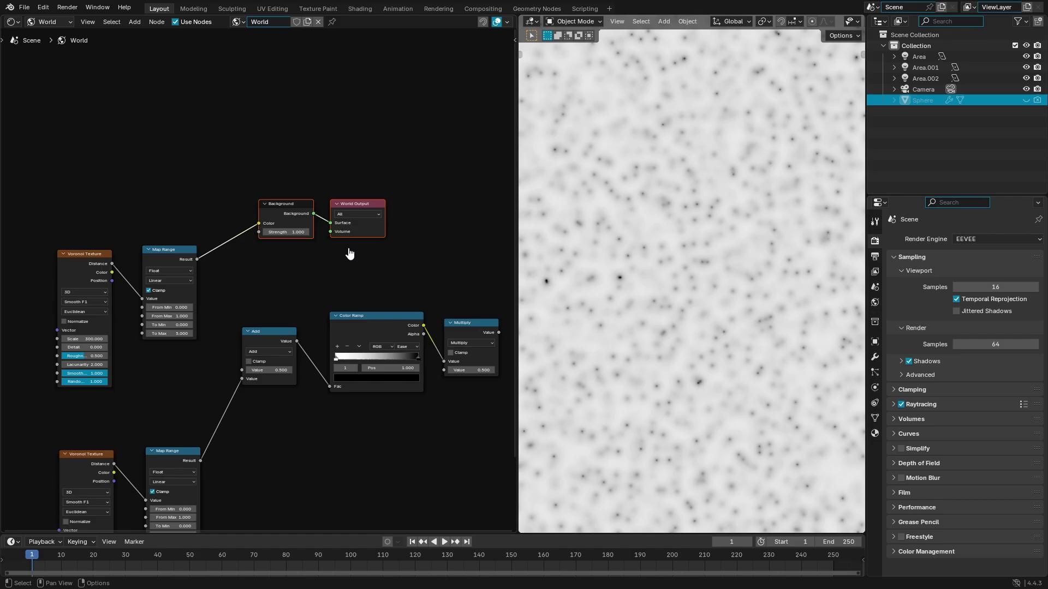
{"action": "middle_click_drag", "start_coordinate": [351, 255], "coordinate": [224, 191]}
{"action": "left_click_drag", "start_coordinate": [178, 167], "coordinate": [461, 237]}
{"action": "middle_click_drag", "start_coordinate": [235, 227], "coordinate": [357, 326]}
{"action": "scroll", "coordinate": [214, 225], "scroll_direction": "up", "scroll_amount": 3}
{"action": "scroll", "coordinate": [357, 326], "scroll_direction": "up", "scroll_amount": 1}
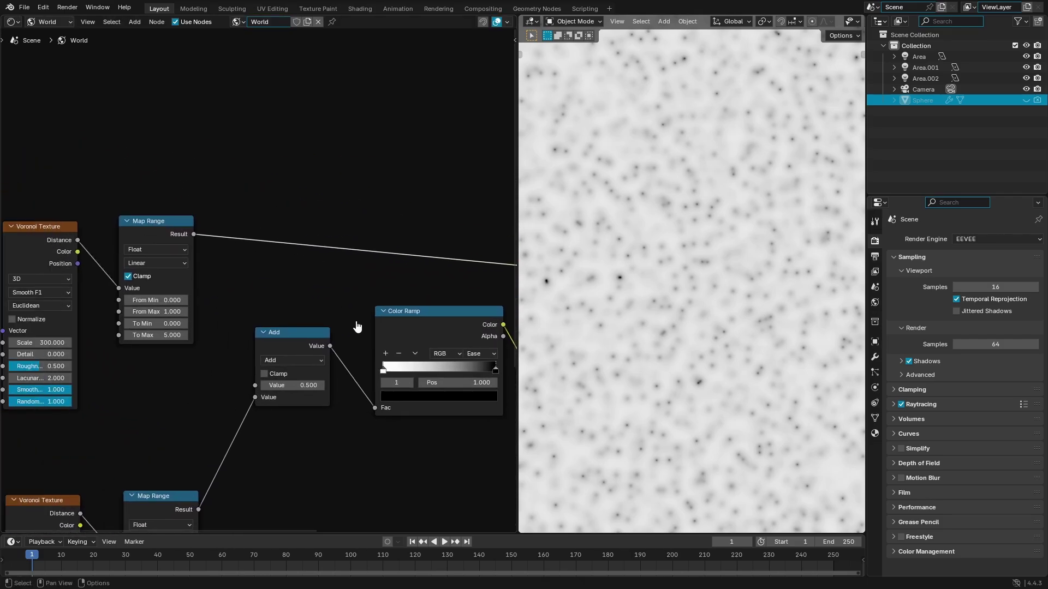
- Compare the lower Voronoi Texture and Map Range pair with the upper pair
{"action": "middle_click_drag", "start_coordinate": [250, 397], "coordinate": [300, 192]}
{"action": "left_click_drag", "start_coordinate": [215, 228], "coordinate": [83, 459]}
{"action": "middle_click_drag", "start_coordinate": [221, 205], "coordinate": [328, 210]}
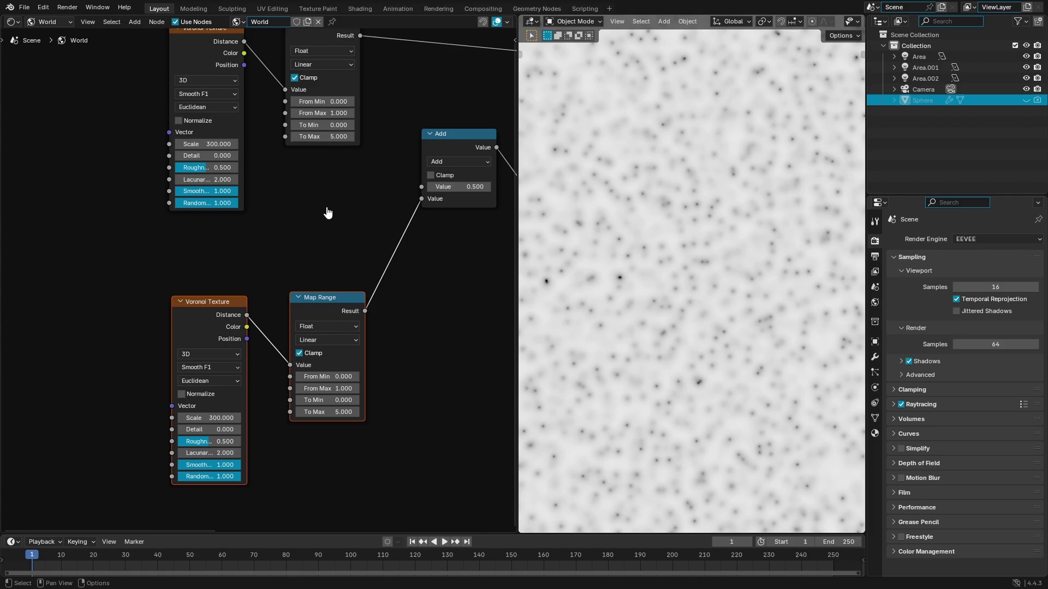
{"action": "left_click_drag", "start_coordinate": [362, 230], "coordinate": [243, 320]}
{"action": "left_click_drag", "start_coordinate": [331, 236], "coordinate": [141, 395]}
{"action": "left_click_drag", "start_coordinate": [333, 232], "coordinate": [169, 377]}
{"action": "middle_click_drag", "start_coordinate": [335, 242], "coordinate": [264, 309]}
{"action": "left_click", "coordinate": [248, 325]}
{"action": "scroll", "coordinate": [264, 309], "scroll_direction": "down", "scroll_amount": 1}
{"action": "left_click_drag", "start_coordinate": [278, 317], "coordinate": [187, 393]}
{"action": "middle_click_drag", "start_coordinate": [265, 279], "coordinate": [276, 318]}
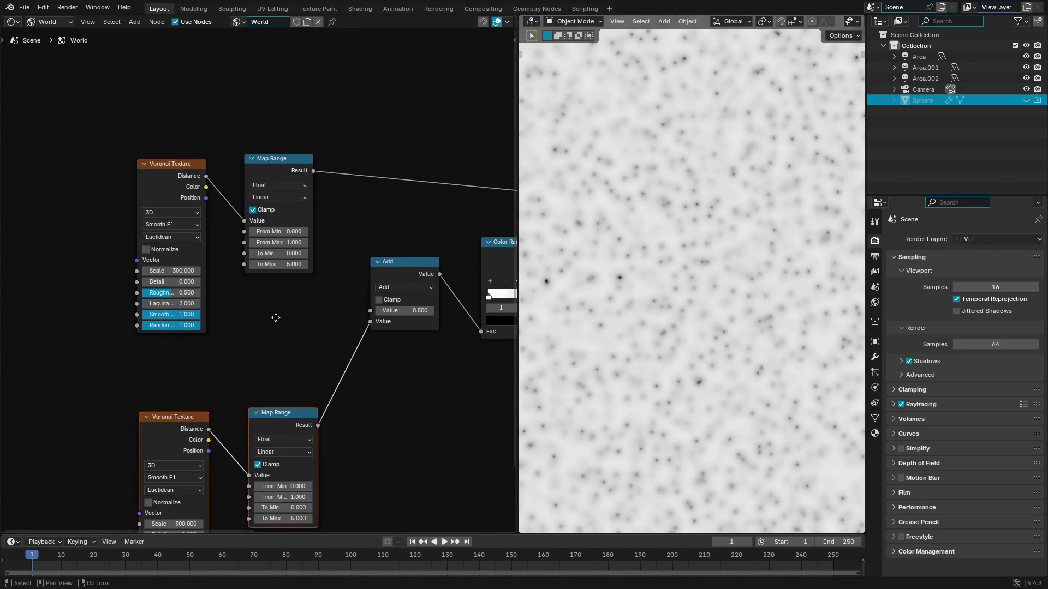
{"action": "left_click_drag", "start_coordinate": [289, 335], "coordinate": [200, 235]}
{"action": "middle_click_drag", "start_coordinate": [226, 221], "coordinate": [222, 168]}
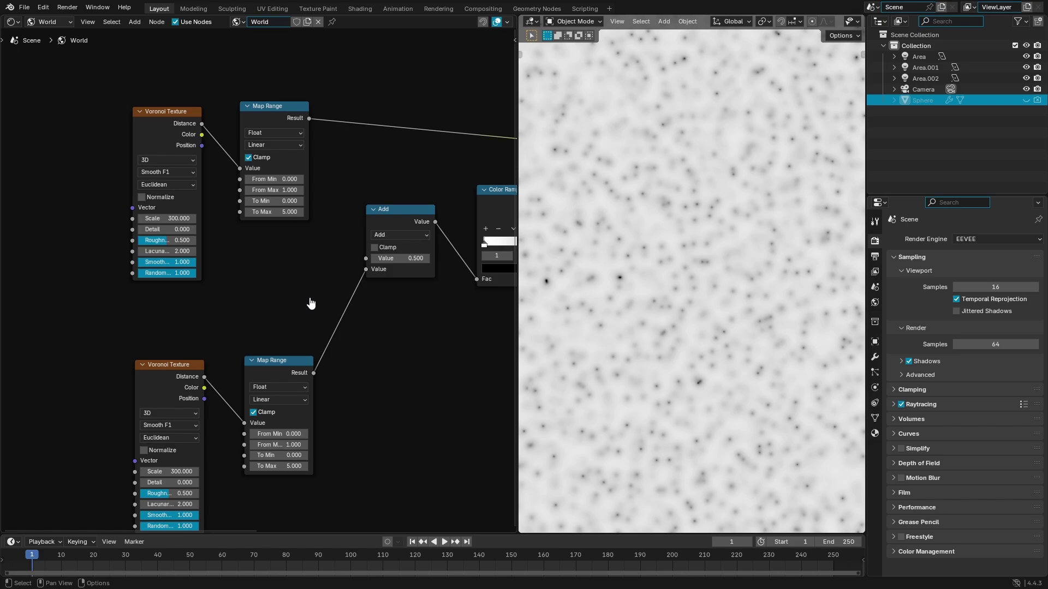
- Duplicate the upper Voronoi Texture and Map Range pair and delete the copy
{"action": "left_click_drag", "start_coordinate": [311, 302], "coordinate": [98, 88]}
{"action": "key", "text": "shift+d"}
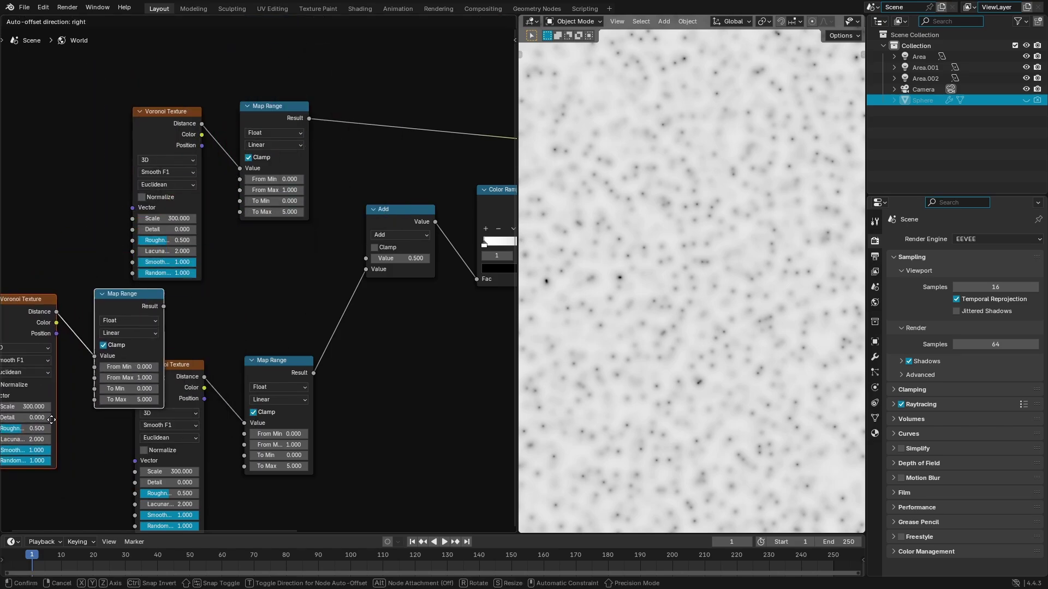
{"action": "left_click", "coordinate": [121, 367]}
{"action": "key", "text": "x"}
- Move the lower Voronoi Texture and Map Range closer beneath the upper pair and unlink the lower Map Range from Add
{"action": "left_click_drag", "start_coordinate": [284, 331], "coordinate": [164, 400]}
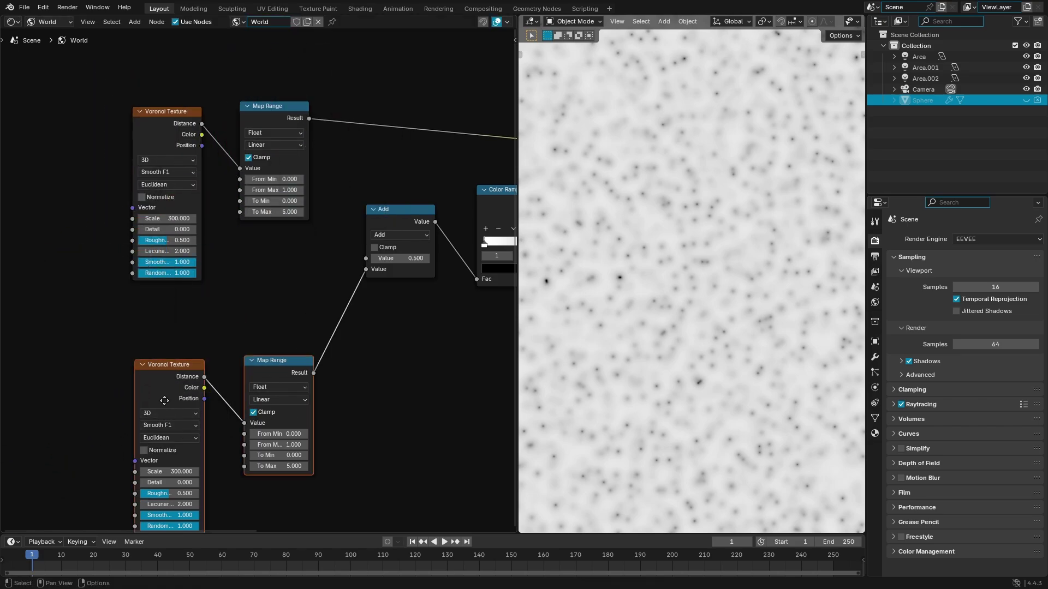
{"action": "key", "text": "g"}
{"action": "left_click", "coordinate": [165, 344]}
{"action": "left_click_drag", "start_coordinate": [367, 272], "coordinate": [153, 366]}
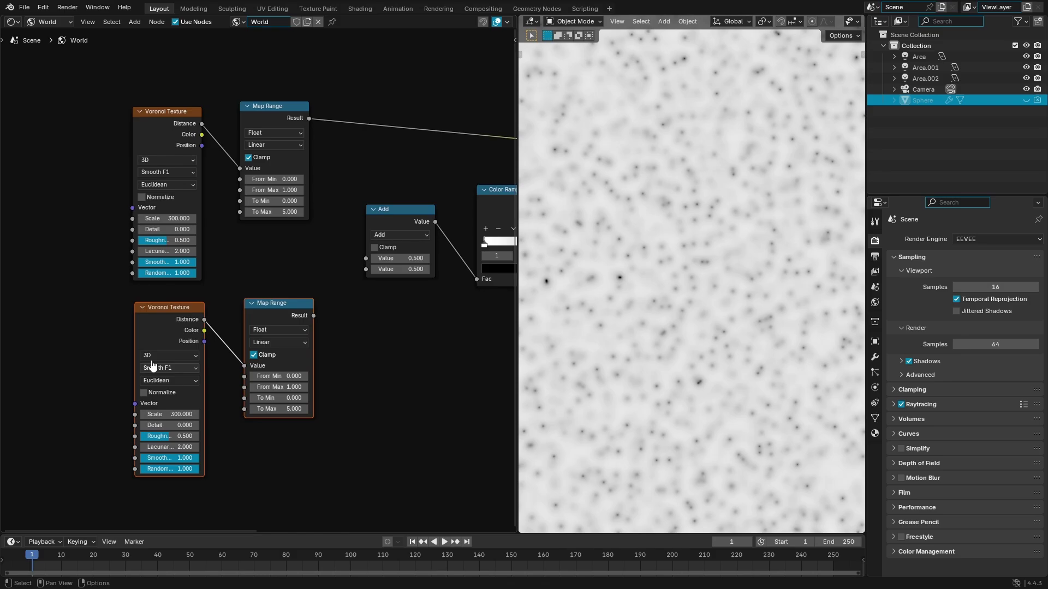
{"action": "middle_click_drag", "start_coordinate": [223, 371], "coordinate": [227, 360]}
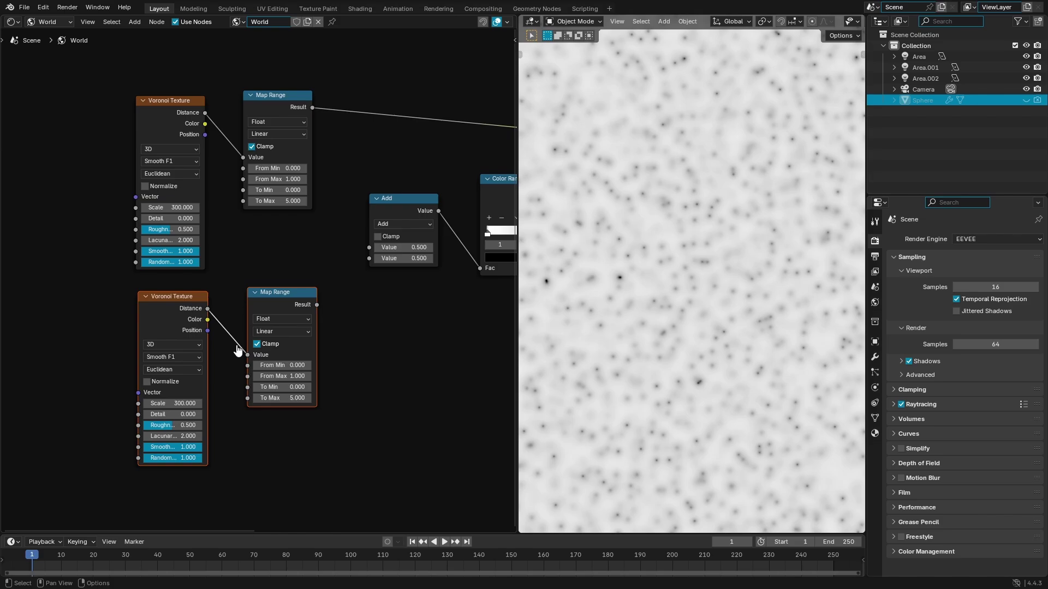
{"action": "middle_click_drag", "start_coordinate": [362, 295], "coordinate": [147, 346]}
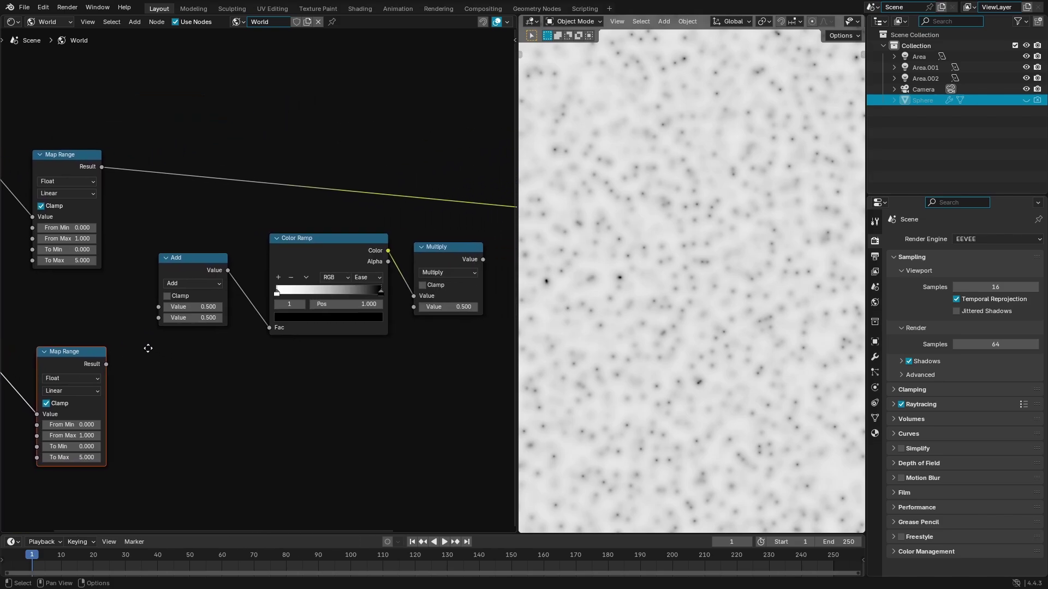
{"action": "scroll", "coordinate": [171, 325], "scroll_direction": "down", "scroll_amount": 1}
{"action": "middle_click_drag", "start_coordinate": [321, 352], "coordinate": [410, 365]}
{"action": "left_click_drag", "start_coordinate": [89, 374], "coordinate": [78, 395]}
{"action": "left_click", "coordinate": [77, 395]}
- Disconnect the Add node from the Color Ramp's Fac input and move Add slightly higher
{"action": "middle_click_drag", "start_coordinate": [341, 354], "coordinate": [280, 388]}
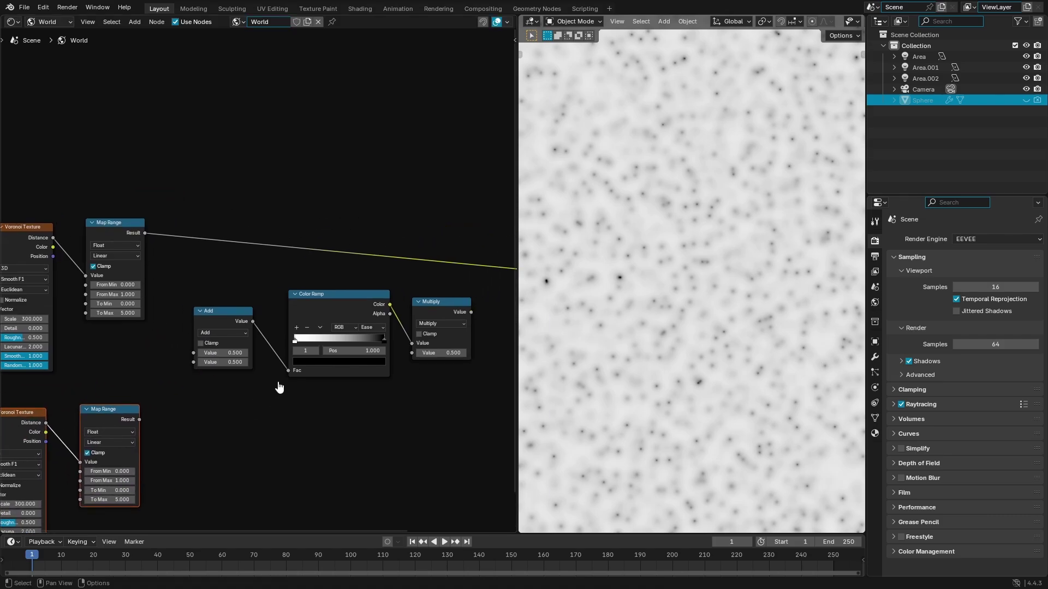
{"action": "left_click_drag", "start_coordinate": [288, 371], "coordinate": [251, 400]}
{"action": "left_click_drag", "start_coordinate": [215, 318], "coordinate": [222, 295]}
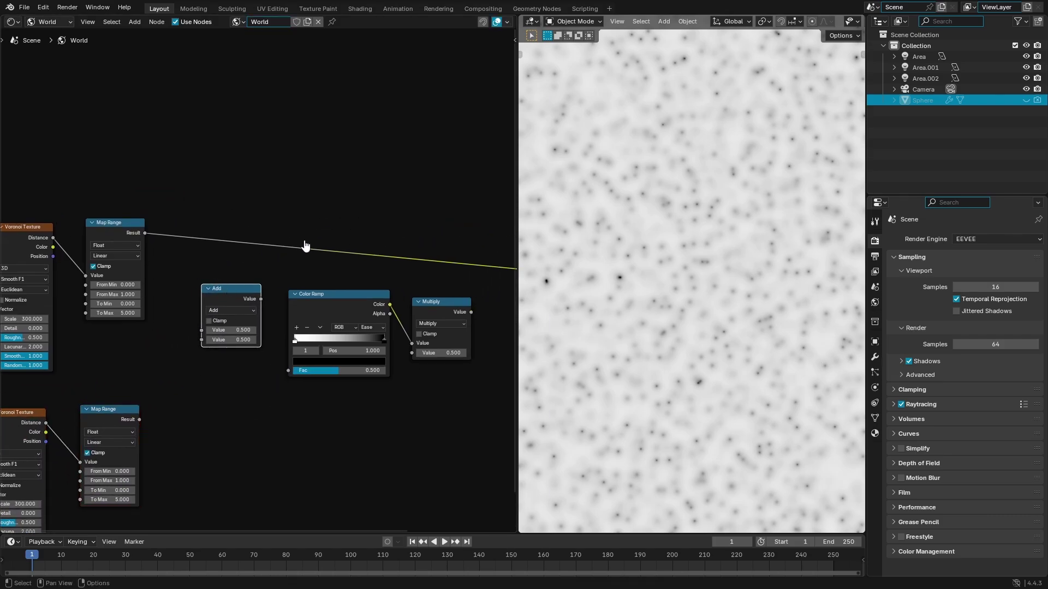
- Move the Background and World Output nodes up and closer to the upper Map Range
{"action": "middle_click_drag", "start_coordinate": [475, 240], "coordinate": [329, 280]}
{"action": "scroll", "coordinate": [329, 281], "scroll_direction": "down", "scroll_amount": 3}
{"action": "left_click_drag", "start_coordinate": [389, 289], "coordinate": [311, 243]}
{"action": "left_click_drag", "start_coordinate": [452, 284], "coordinate": [387, 244]}
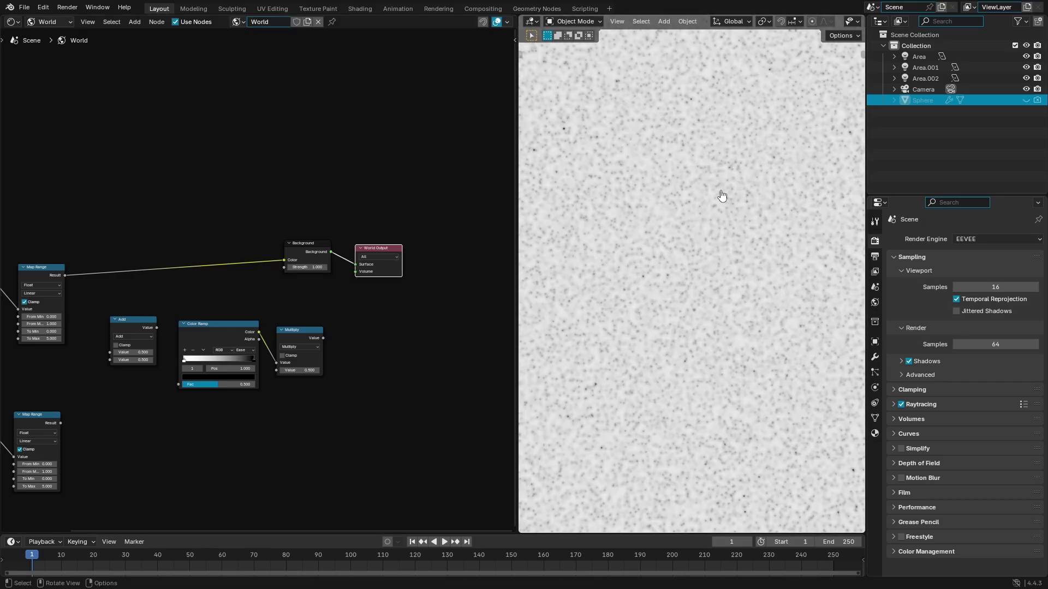
{"action": "scroll", "coordinate": [636, 332], "scroll_direction": "up", "scroll_amount": 5}
{"action": "scroll", "coordinate": [662, 290], "scroll_direction": "down", "scroll_amount": 2}
{"action": "middle_click_drag", "start_coordinate": [328, 300], "coordinate": [443, 293]}
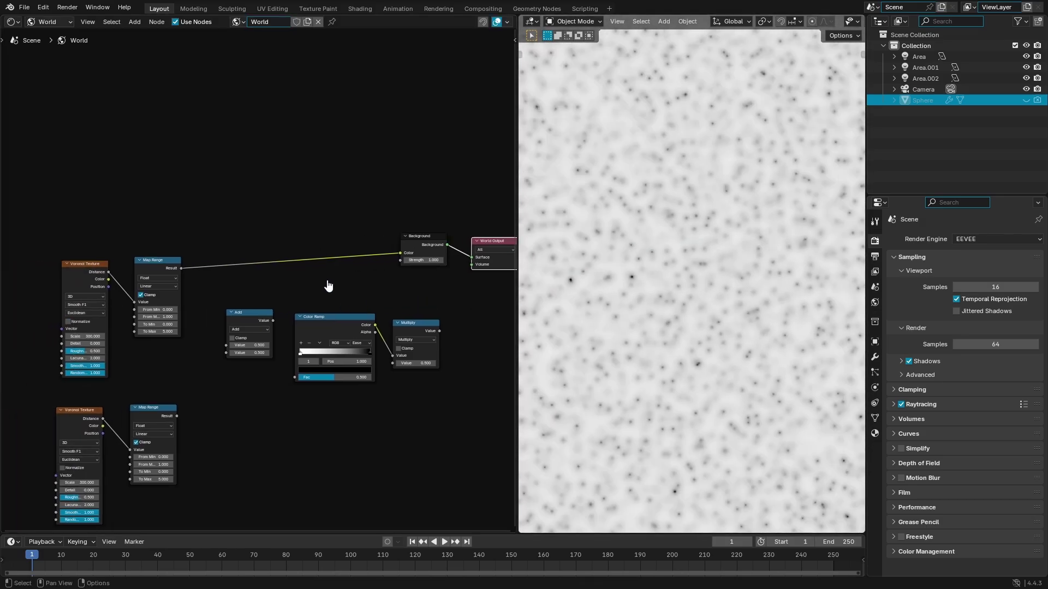
- Disconnect the Color Ramp from Multiply, and reposition Add lower and the Color Ramp higher
{"action": "scroll", "coordinate": [329, 287], "scroll_direction": "up", "scroll_amount": 3}
{"action": "middle_click_drag", "start_coordinate": [307, 280], "coordinate": [288, 298]}
{"action": "left_click_drag", "start_coordinate": [211, 355], "coordinate": [197, 429]}
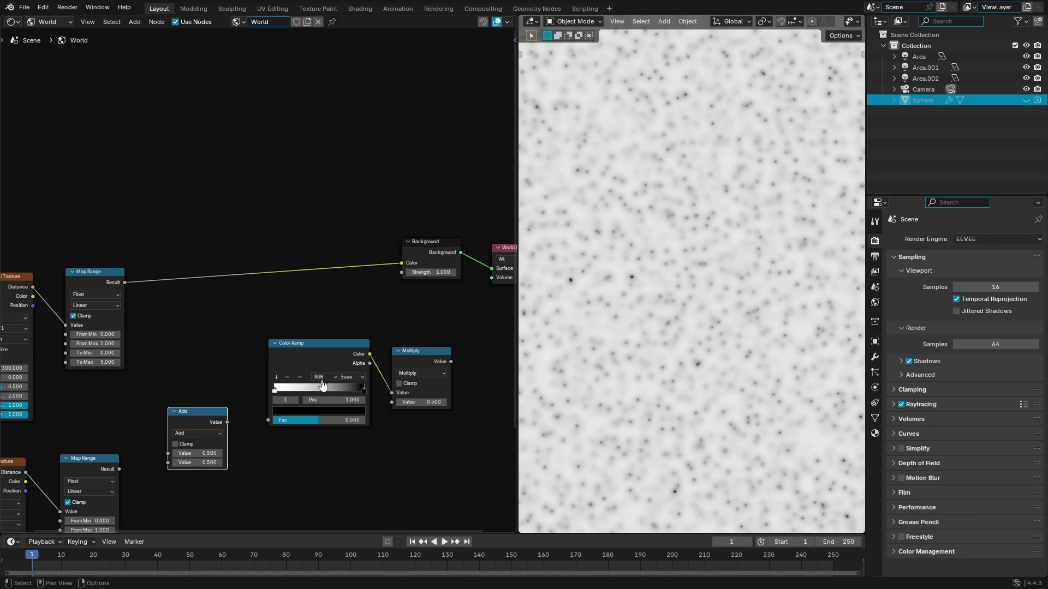
{"action": "left_click_drag", "start_coordinate": [394, 394], "coordinate": [379, 383]}
{"action": "left_click_drag", "start_coordinate": [311, 355], "coordinate": [299, 312]}
- Add a second Color Ramp node above the existing nodes and delete it
{"action": "key", "text": "shift+a"}
{"action": "left_click", "coordinate": [304, 264]}
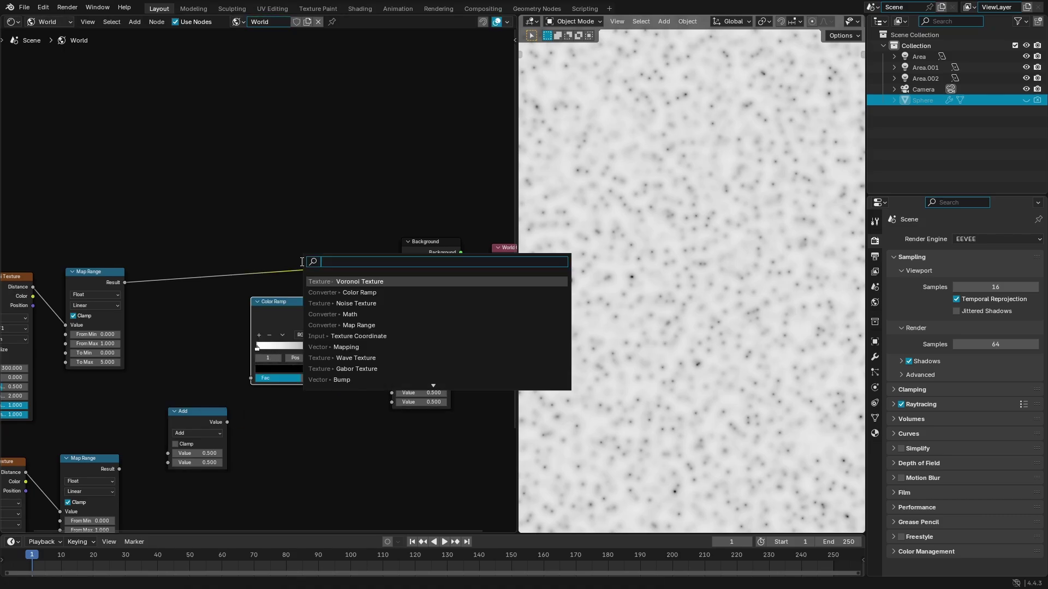
{"action": "type", "text": "color"}
{"action": "key", "text": "Down"}
{"action": "key", "text": "Return"}
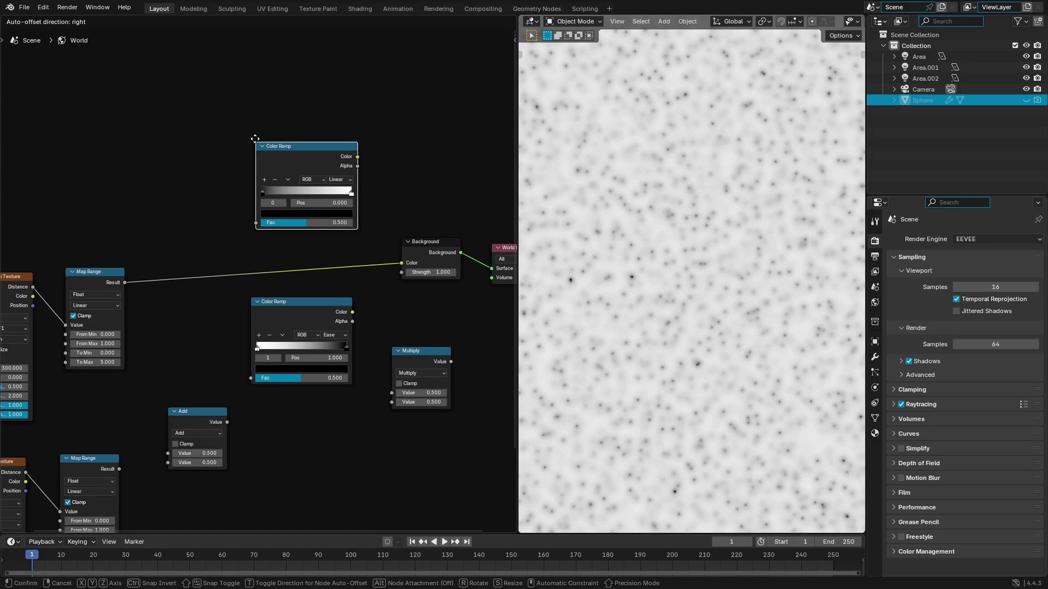
{"action": "left_click", "coordinate": [228, 125]}
{"action": "mouse_move", "coordinate": [290, 147]}
{"action": "left_mouse_down"}
{"action": "mouse_move", "coordinate": [265, 147]}
{"action": "mouse_move", "coordinate": [275, 152]}
{"action": "left_mouse_up"}
{"action": "key", "text": "x"}
- Move the Color Ramp above the Background link and shift the upper Voronoi Texture and Map Range toward the Background
{"action": "left_click_drag", "start_coordinate": [304, 316], "coordinate": [256, 134]}
{"action": "middle_click_drag", "start_coordinate": [161, 173], "coordinate": [222, 169]}
{"action": "left_click_drag", "start_coordinate": [163, 241], "coordinate": [65, 291]}
{"action": "left_click_drag", "start_coordinate": [65, 290], "coordinate": [143, 256]}
- Nudge the World Output closer and insert the Color Ramp into the link between the upper Map Range and the Background
{"action": "middle_click_drag", "start_coordinate": [296, 254], "coordinate": [202, 282]}
{"action": "left_click_drag", "start_coordinate": [141, 274], "coordinate": [143, 272]}
{"action": "left_click", "coordinate": [143, 276]}
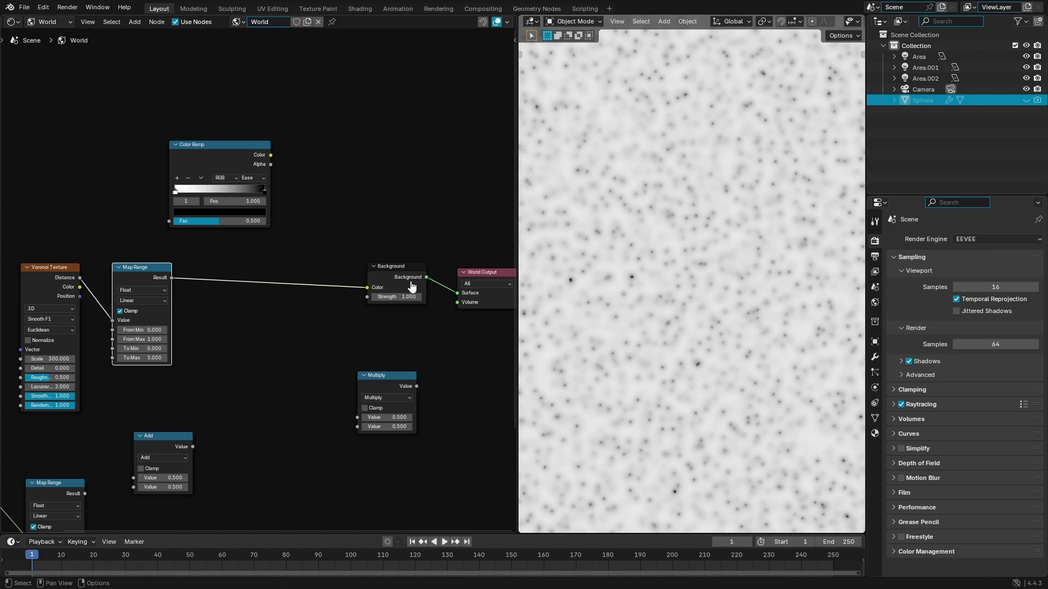
{"action": "left_click_drag", "start_coordinate": [474, 272], "coordinate": [469, 267]}
{"action": "left_click_drag", "start_coordinate": [197, 146], "coordinate": [248, 245]}
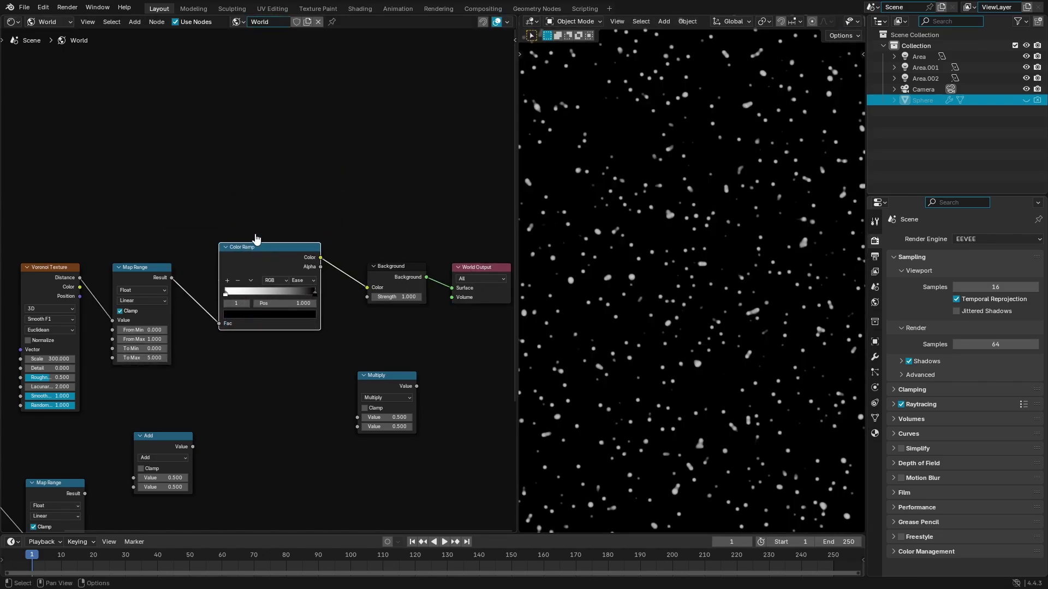
- Try the Color Ramp's stops reversed, black at 0 and white at 1, and return them to white at 0 and black at 1
{"action": "left_click_drag", "start_coordinate": [285, 298], "coordinate": [354, 298]}
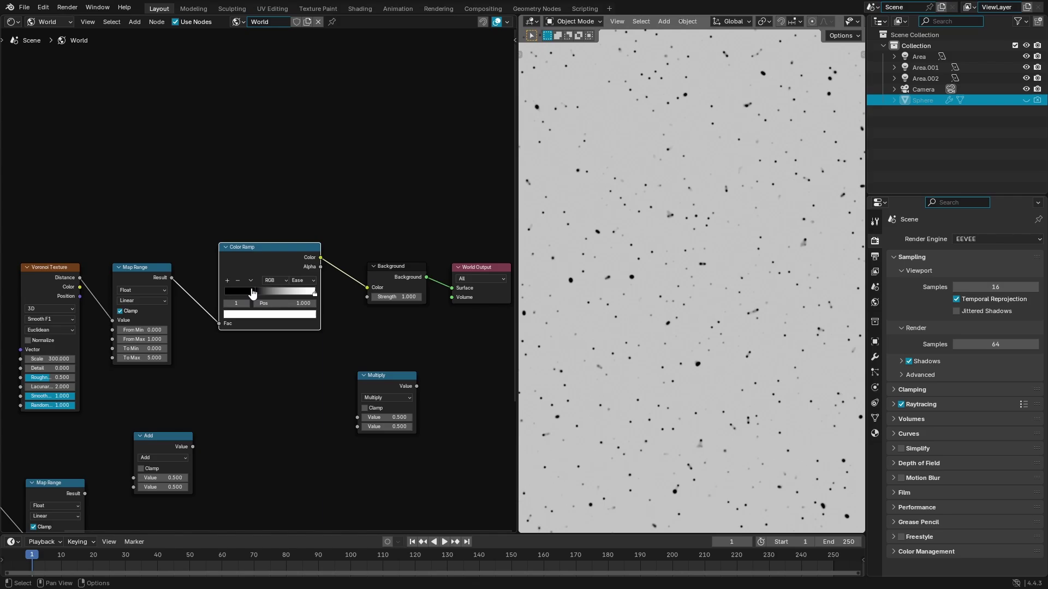
{"action": "left_click_drag", "start_coordinate": [253, 294], "coordinate": [209, 293]}
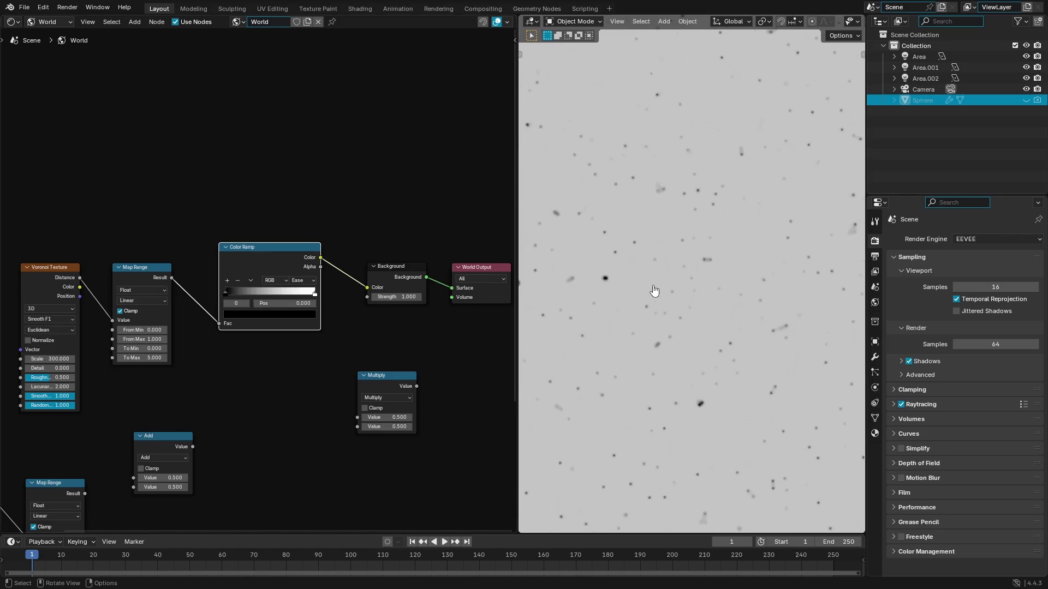
{"action": "left_click", "coordinate": [314, 295]}
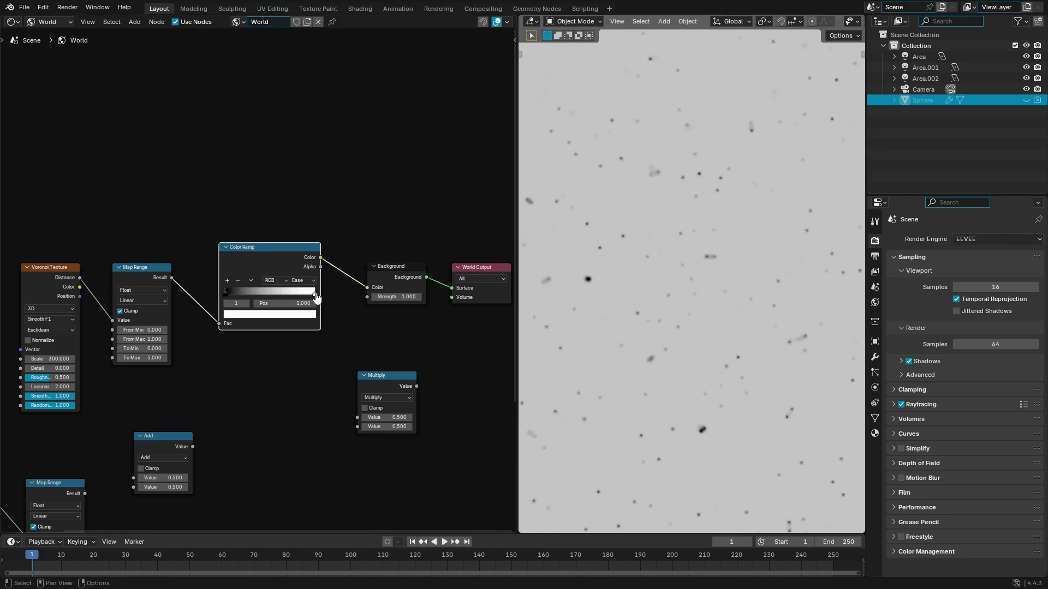
{"action": "left_click_drag", "start_coordinate": [307, 294], "coordinate": [338, 304]}
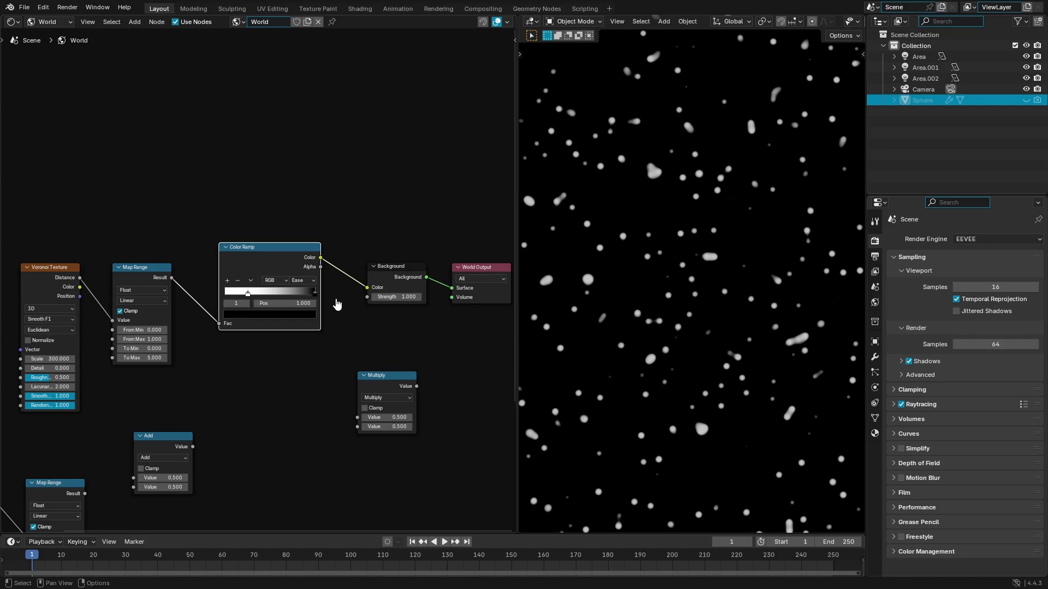
{"action": "left_click", "coordinate": [236, 295]}
{"action": "left_click_drag", "start_coordinate": [235, 295], "coordinate": [225, 295]}
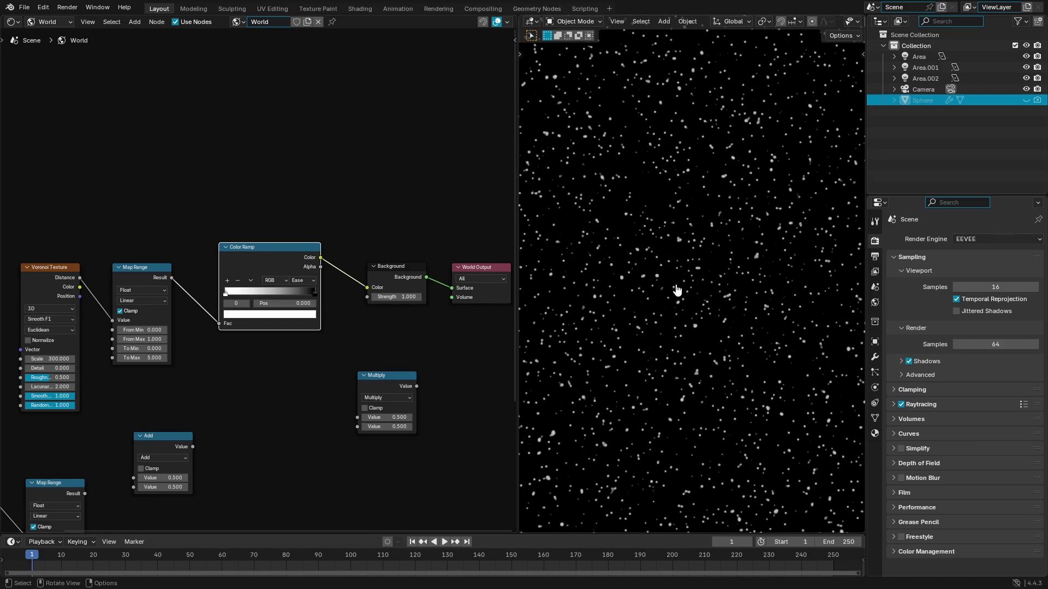
- Widen the 3D viewport at the node editor's expense and inspect the star dots from far and near
{"action": "scroll", "coordinate": [689, 295], "scroll_direction": "up", "scroll_amount": 5}
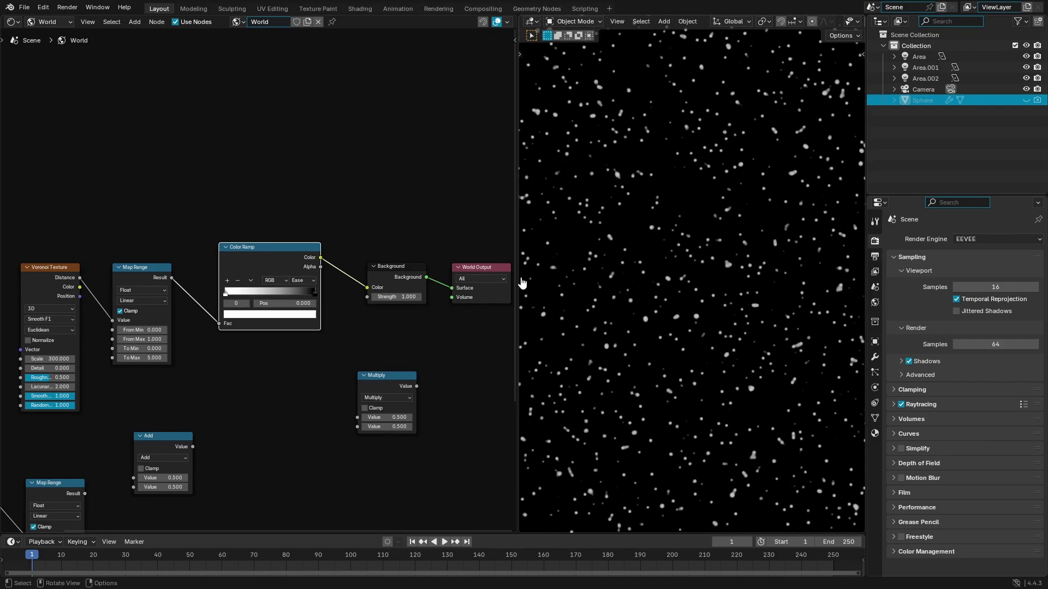
{"action": "left_click_drag", "start_coordinate": [517, 281], "coordinate": [407, 285]}
{"action": "scroll", "coordinate": [662, 243], "scroll_direction": "down", "scroll_amount": 5}
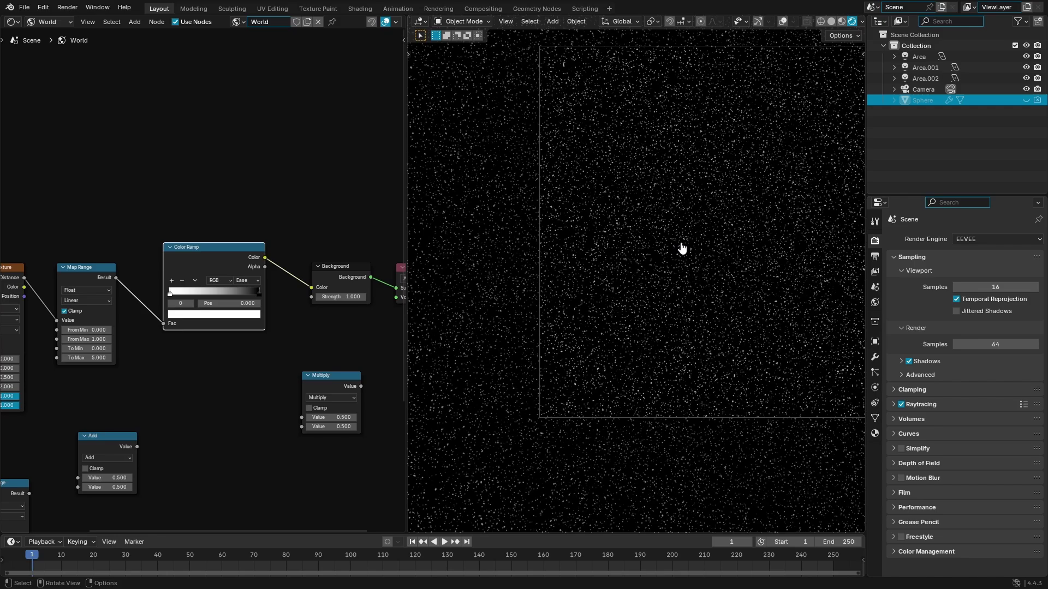
{"action": "scroll", "coordinate": [677, 247], "scroll_direction": "up", "scroll_amount": 4}
{"action": "scroll", "coordinate": [675, 246], "scroll_direction": "up", "scroll_amount": 4}
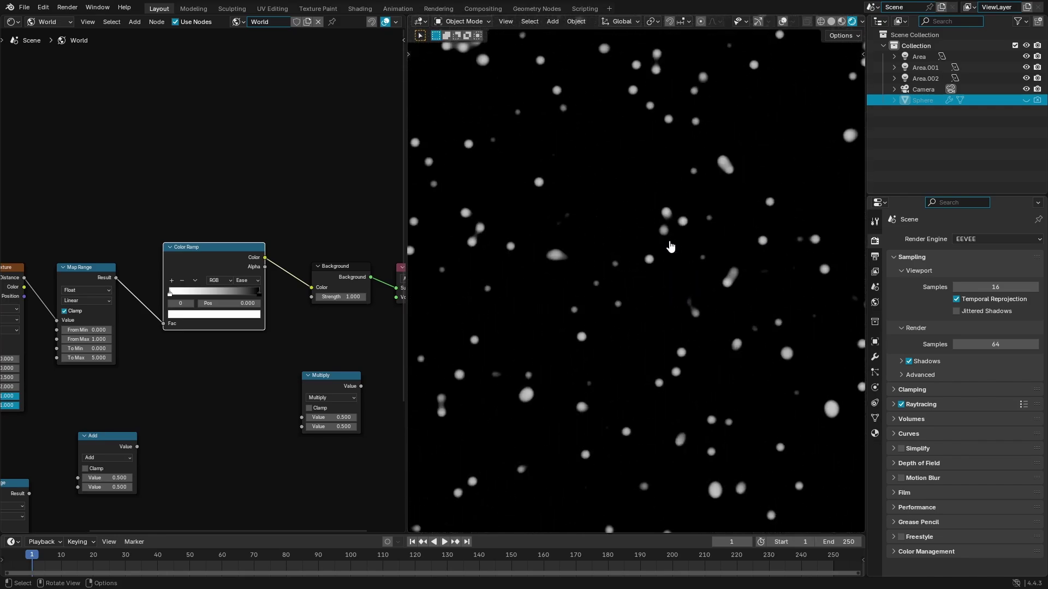
- Shift the Color Ramp toward the Background and insert the Add node into the link between the upper Map Range and the Color Ramp
{"action": "scroll", "coordinate": [671, 246], "scroll_direction": "down", "scroll_amount": 4}
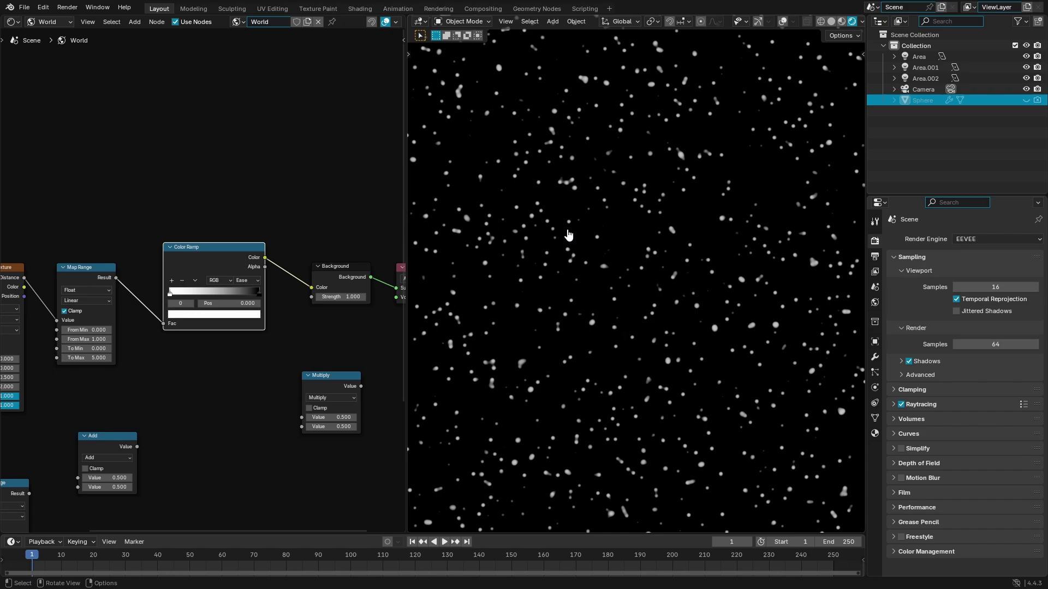
{"action": "middle_click_drag", "start_coordinate": [172, 365], "coordinate": [131, 340]}
{"action": "left_click_drag", "start_coordinate": [132, 242], "coordinate": [153, 240]}
{"action": "middle_click_drag", "start_coordinate": [150, 248], "coordinate": [250, 230]}
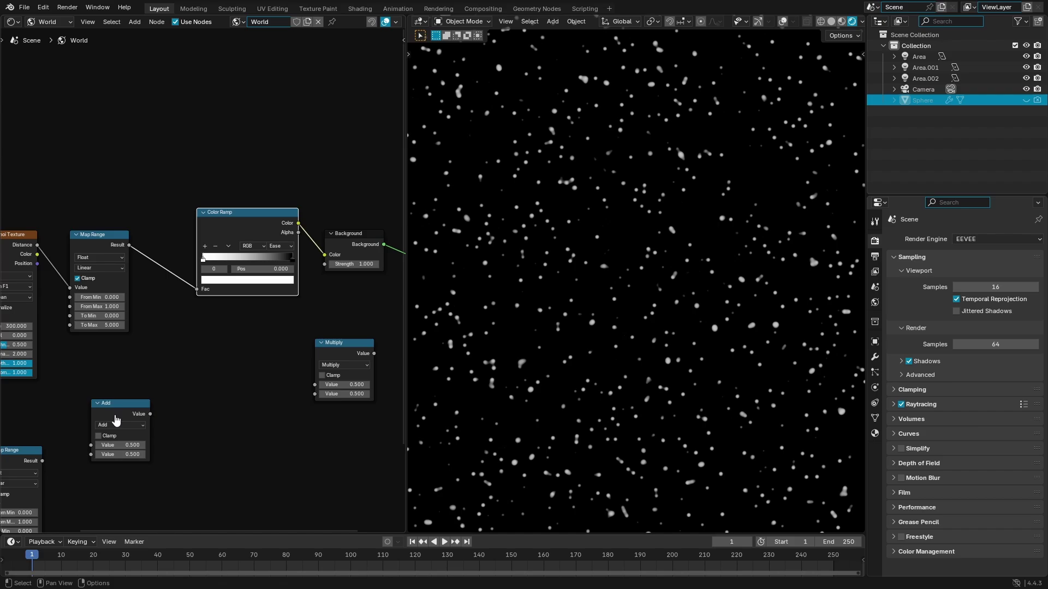
{"action": "left_click_drag", "start_coordinate": [114, 411], "coordinate": [154, 282]}
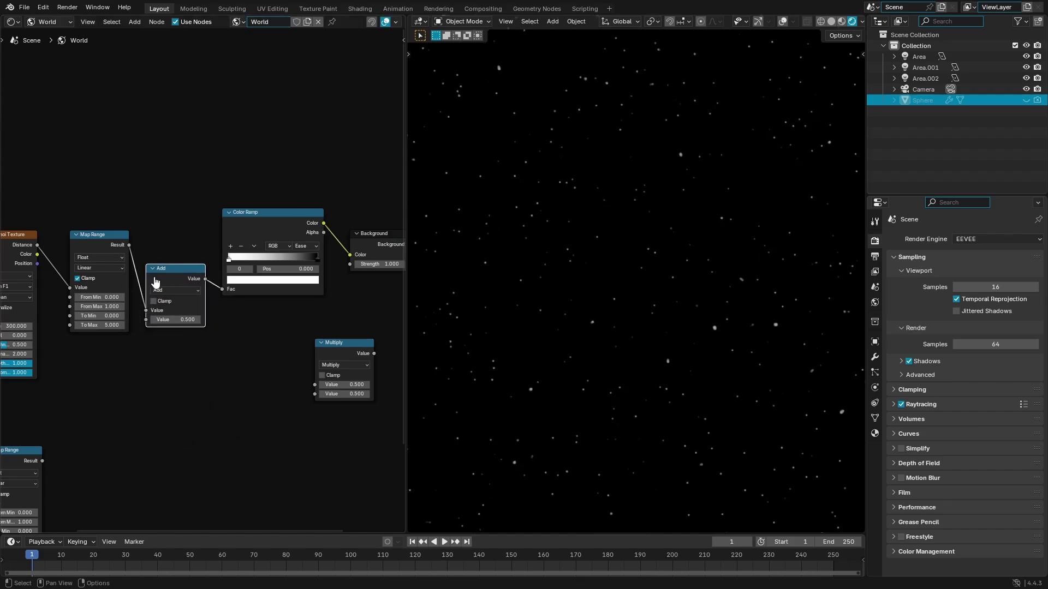
- Space out the Add, Color Ramp, Background and World Output nodes so the chain no longer overlaps
{"action": "middle_click_drag", "start_coordinate": [265, 307], "coordinate": [142, 317]}
{"action": "left_click_drag", "start_coordinate": [152, 233], "coordinate": [154, 229]}
{"action": "left_click_drag", "start_coordinate": [355, 245], "coordinate": [400, 237]}
{"action": "left_click_drag", "start_coordinate": [268, 245], "coordinate": [300, 239]}
{"action": "left_click_drag", "start_coordinate": [124, 241], "coordinate": [184, 234]}
{"action": "left_click_drag", "start_coordinate": [64, 287], "coordinate": [100, 268]}
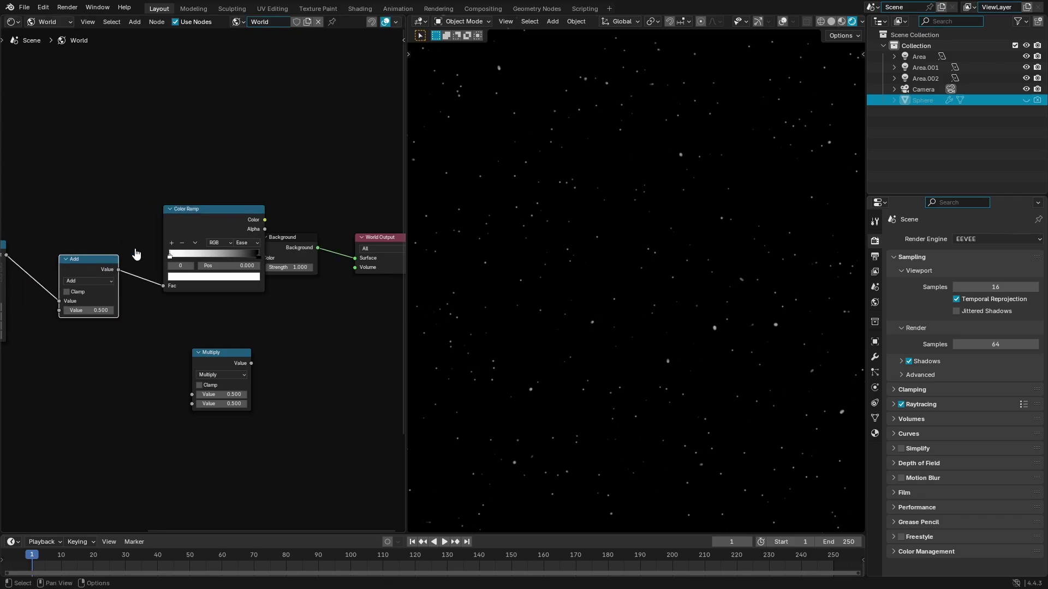
{"action": "left_click_drag", "start_coordinate": [229, 222], "coordinate": [206, 223]}
{"action": "left_click_drag", "start_coordinate": [288, 237], "coordinate": [306, 225]}
{"action": "left_click_drag", "start_coordinate": [385, 238], "coordinate": [405, 230]}
{"action": "middle_click_drag", "start_coordinate": [143, 270], "coordinate": [360, 249]}
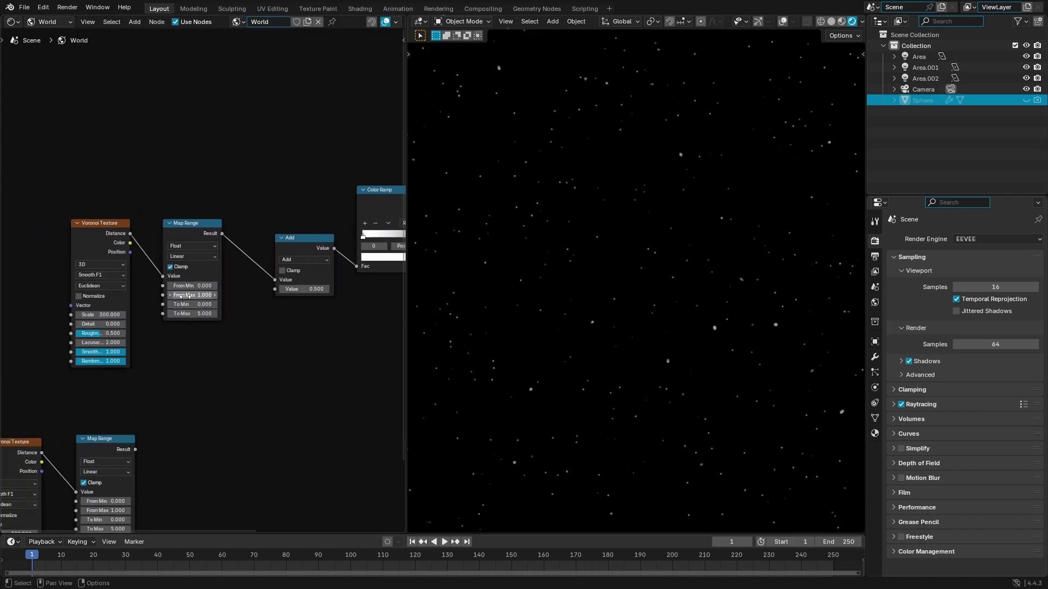
- Move the lower Voronoi Texture and Map Range pair to sit directly beneath the upper pair
{"action": "middle_click_drag", "start_coordinate": [187, 316], "coordinate": [247, 256]}
{"action": "left_click_drag", "start_coordinate": [275, 393], "coordinate": [95, 399]}
{"action": "left_click_drag", "start_coordinate": [100, 381], "coordinate": [199, 328]}
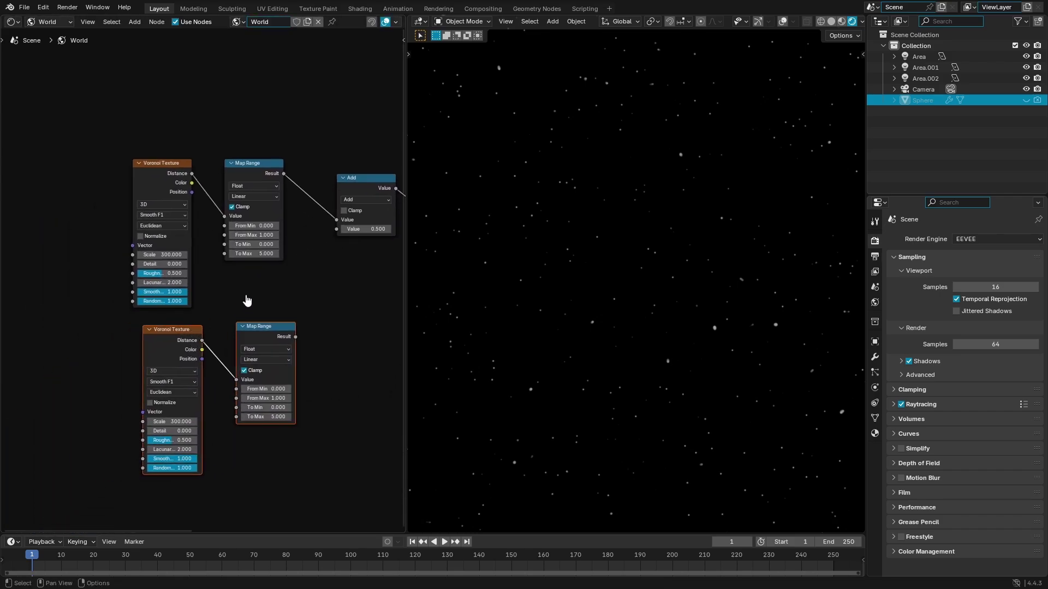
{"action": "left_click_drag", "start_coordinate": [263, 332], "coordinate": [259, 306]}
{"action": "left_click_drag", "start_coordinate": [167, 334], "coordinate": [162, 332]}
{"action": "middle_click_drag", "start_coordinate": [327, 308], "coordinate": [252, 323]}
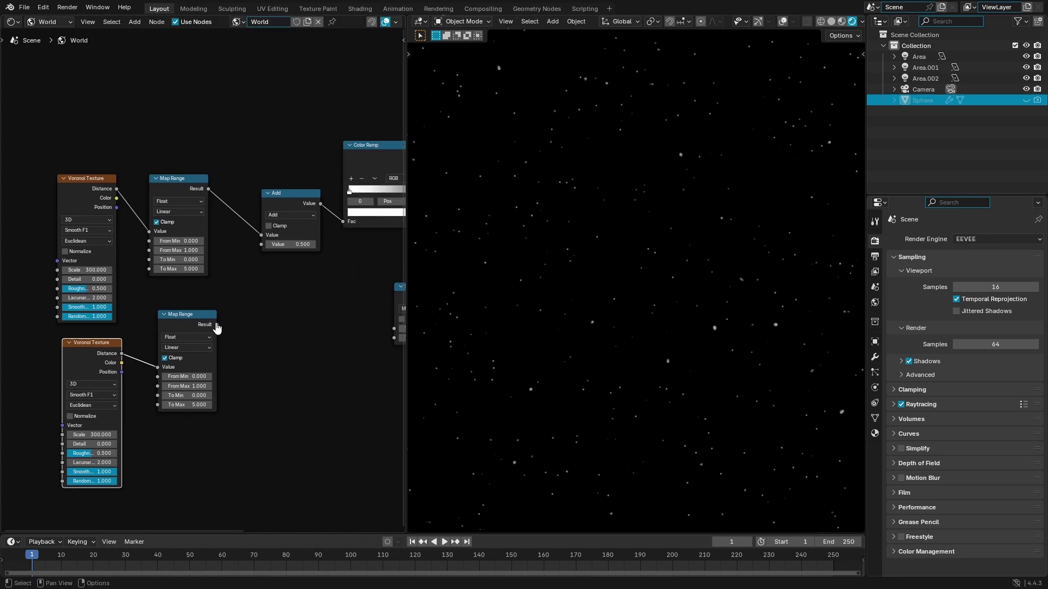
- Link the lower Map Range's Result to the Add node's second Value input
{"action": "left_click_drag", "start_coordinate": [216, 325], "coordinate": [262, 249]}
{"action": "left_click_drag", "start_coordinate": [221, 388], "coordinate": [297, 249]}
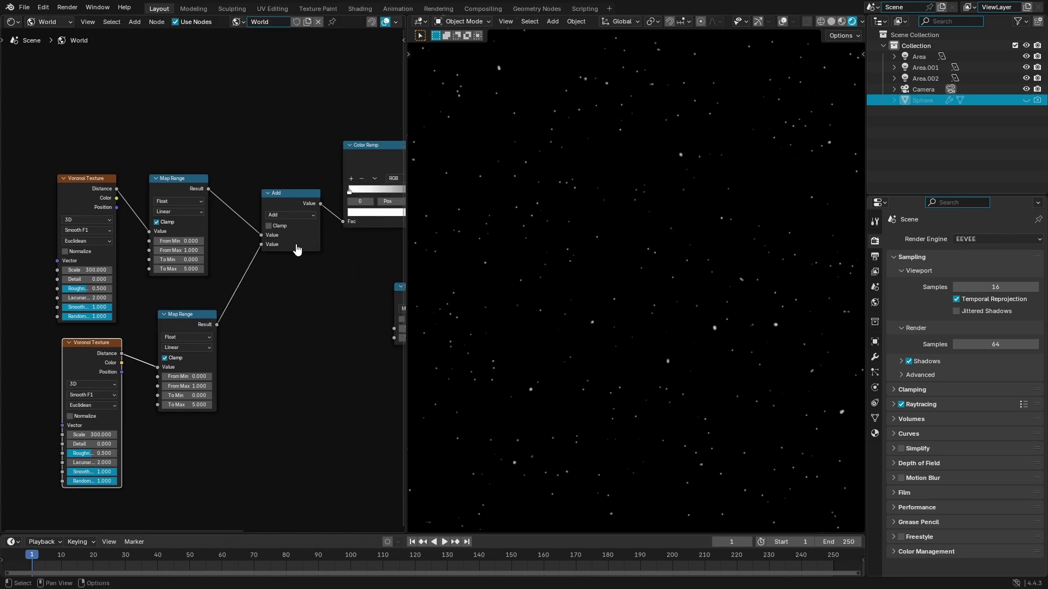
{"action": "middle_click_drag", "start_coordinate": [293, 252], "coordinate": [283, 311]}
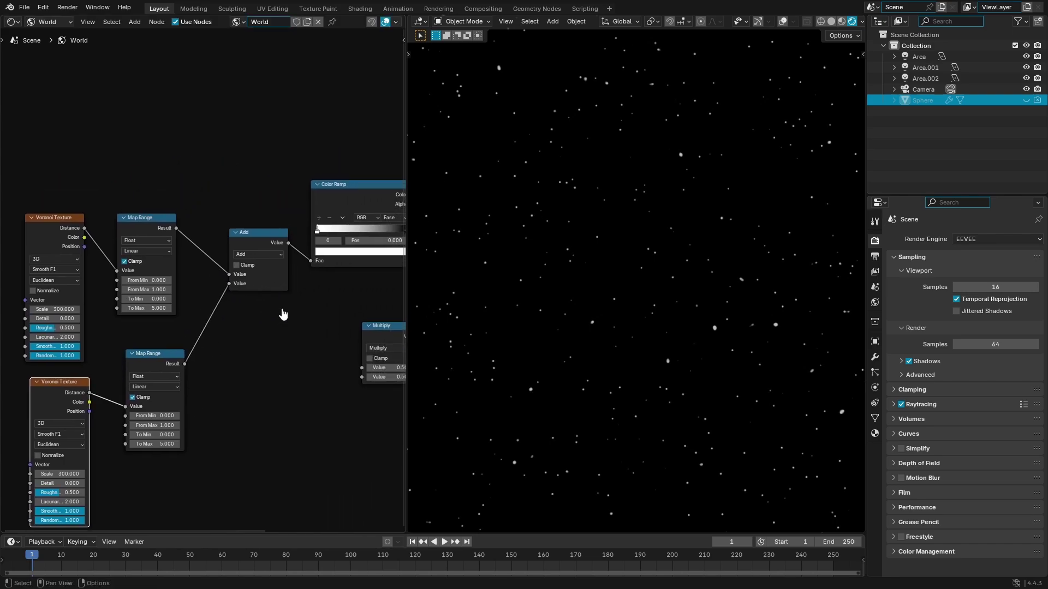
- Unplug the lower Map Range from Add and bypass Add by linking the upper Map Range straight to the Color Ramp's Fac
{"action": "left_click_drag", "start_coordinate": [236, 286], "coordinate": [233, 323]}
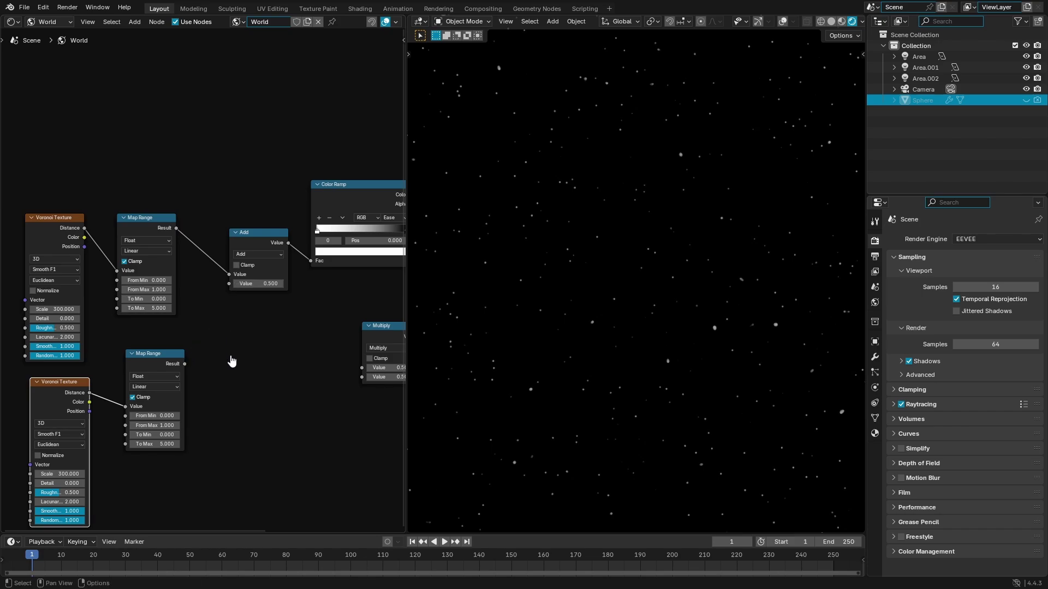
{"action": "left_click_drag", "start_coordinate": [185, 364], "coordinate": [221, 339]}
{"action": "left_click_drag", "start_coordinate": [233, 276], "coordinate": [310, 261]}
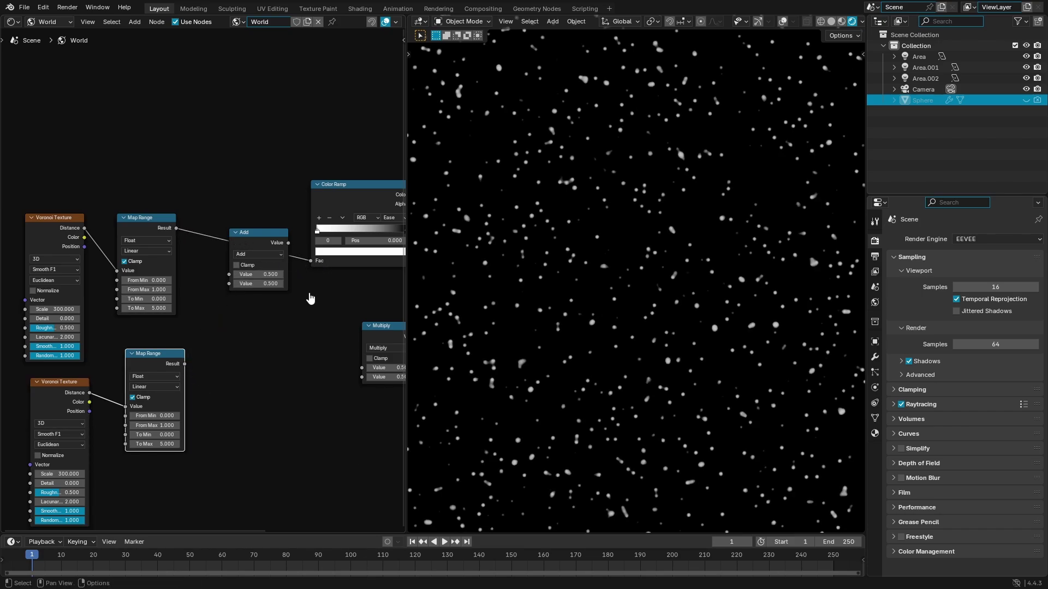
- Reconnect both Map Range results to the Add node's Value inputs and the Add output to the Color Ramp's Fac
{"action": "left_click_drag", "start_coordinate": [176, 228], "coordinate": [228, 274]}
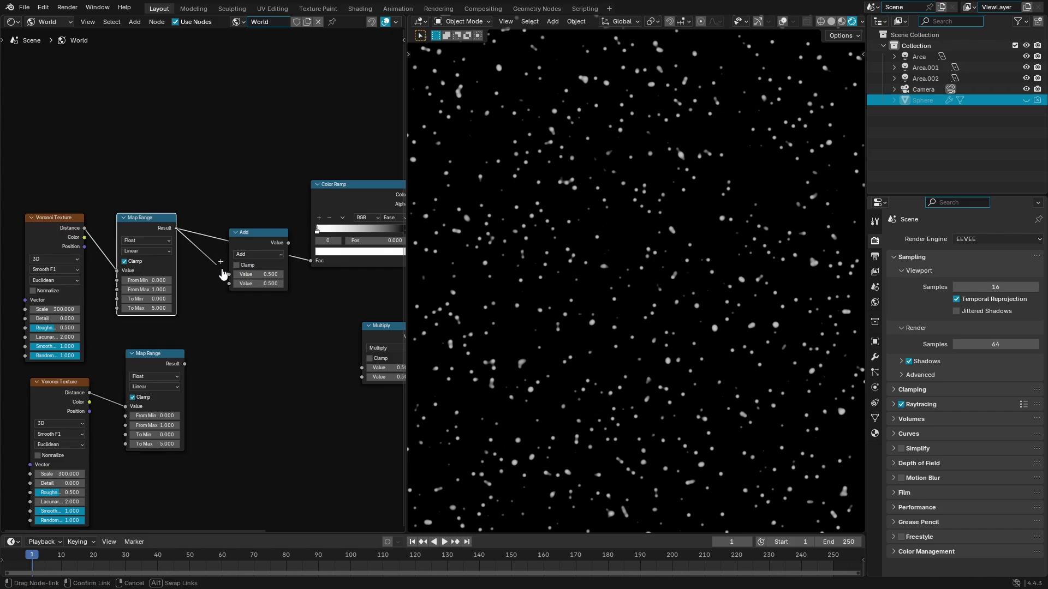
{"action": "left_click_drag", "start_coordinate": [288, 243], "coordinate": [311, 261]}
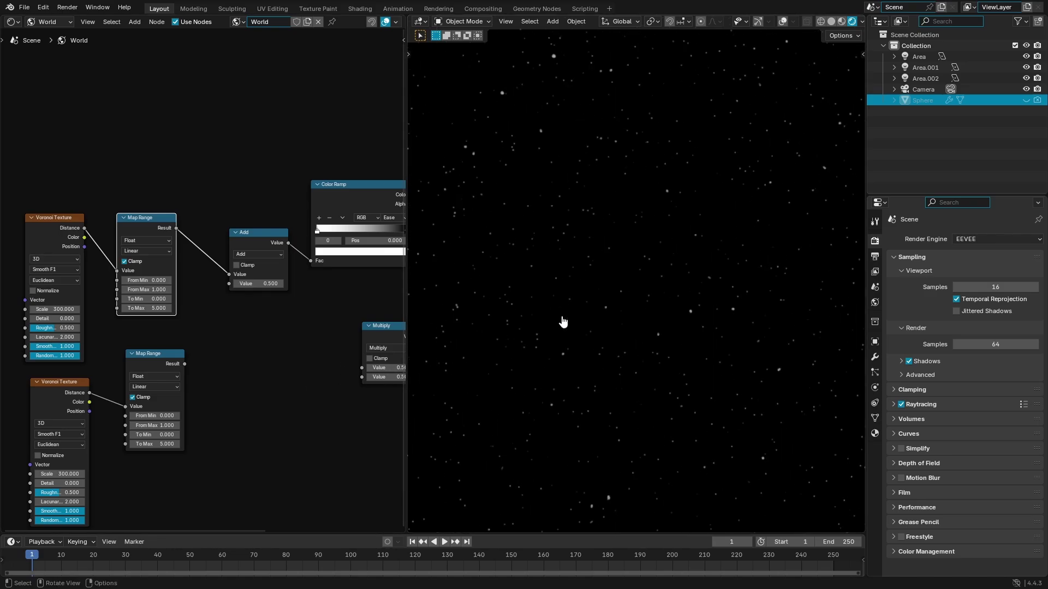
{"action": "left_click_drag", "start_coordinate": [182, 366], "coordinate": [228, 285]}
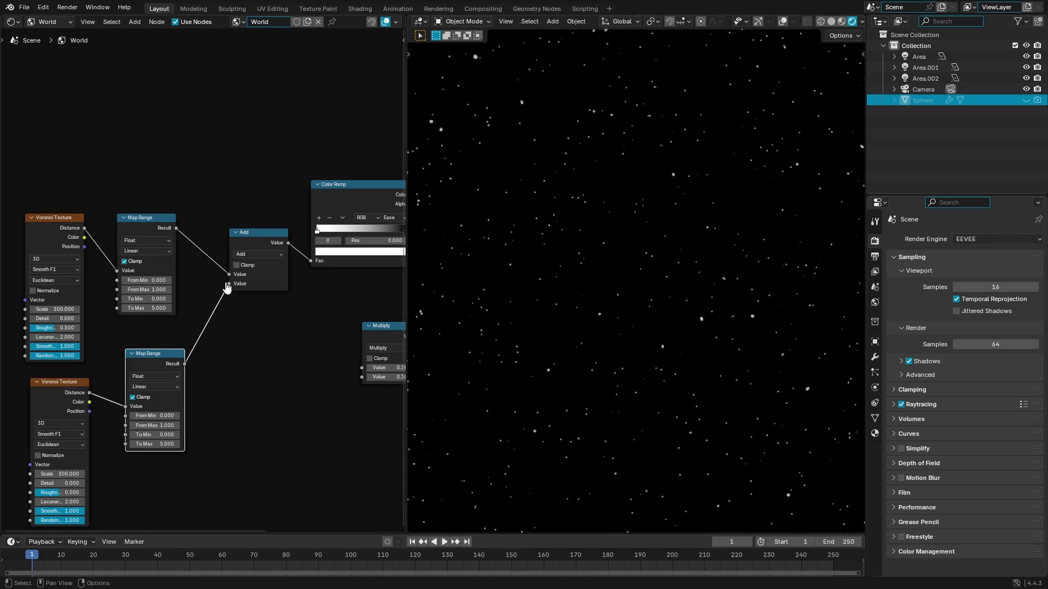
- Try the lower Voronoi Texture's Scale at 298.4 and 200, and return it to 300
{"action": "middle_click_drag", "start_coordinate": [243, 358], "coordinate": [264, 307]}
{"action": "scroll", "coordinate": [170, 433], "scroll_direction": "up", "scroll_amount": 2}
{"action": "middle_click_drag", "start_coordinate": [171, 432], "coordinate": [261, 406]}
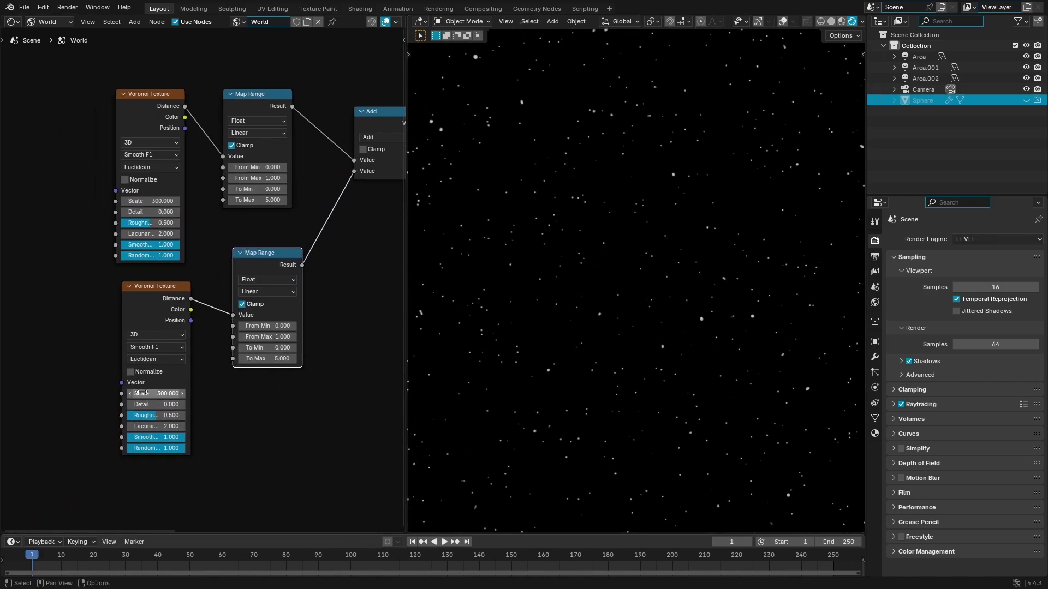
{"action": "left_click_drag", "start_coordinate": [162, 394], "coordinate": [156, 394]}
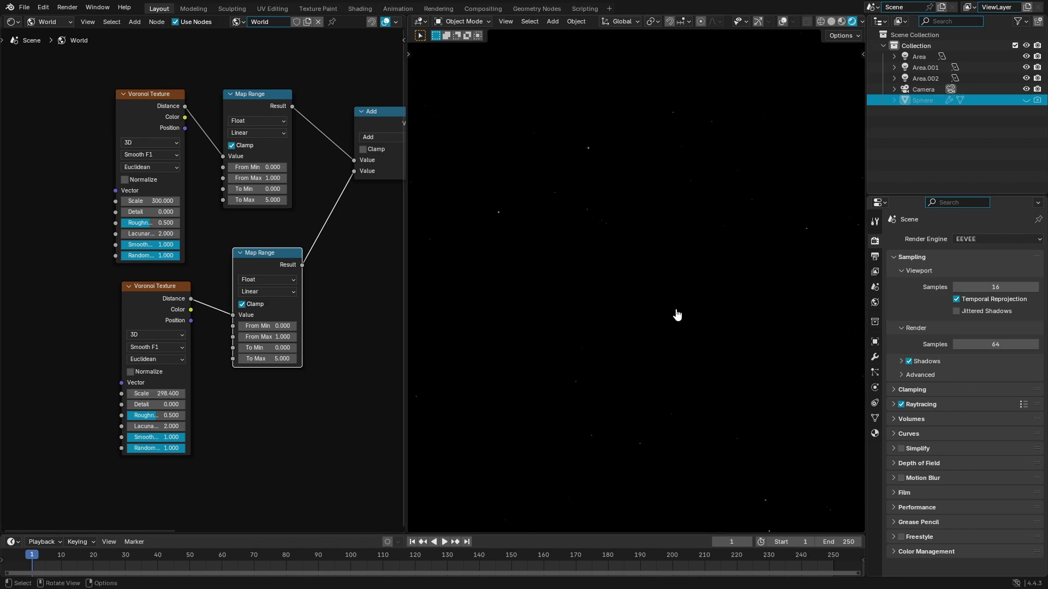
{"action": "left_click", "coordinate": [154, 394]}
{"action": "type", "text": "200"}
{"action": "key", "text": "Return"}
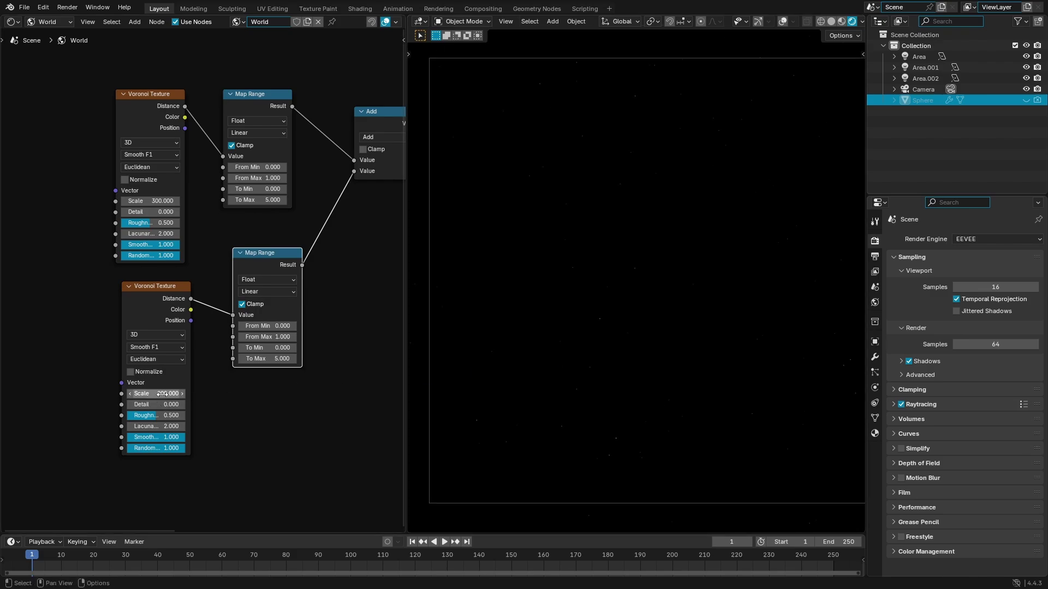
{"action": "left_click", "coordinate": [163, 394]}
{"action": "type", "text": "300"}
{"action": "key", "text": "Return"}
- Unplug the lower Map Range from Add's second Value input and plug it back in to compare the star density
{"action": "middle_click_drag", "start_coordinate": [271, 362], "coordinate": [180, 402]}
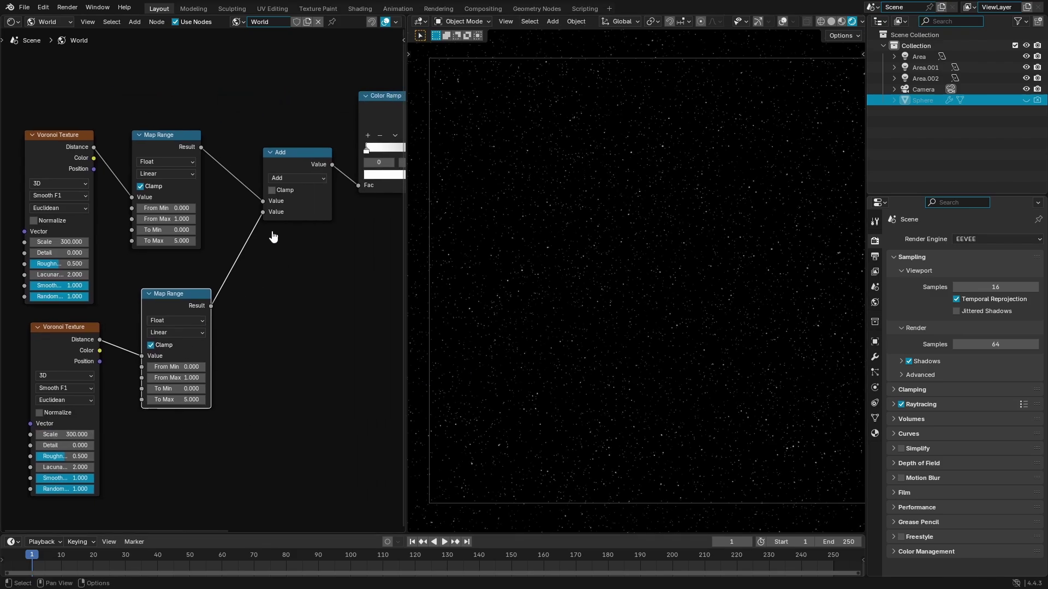
{"action": "left_click_drag", "start_coordinate": [264, 213], "coordinate": [262, 345]}
{"action": "middle_click_drag", "start_coordinate": [367, 322], "coordinate": [316, 350]}
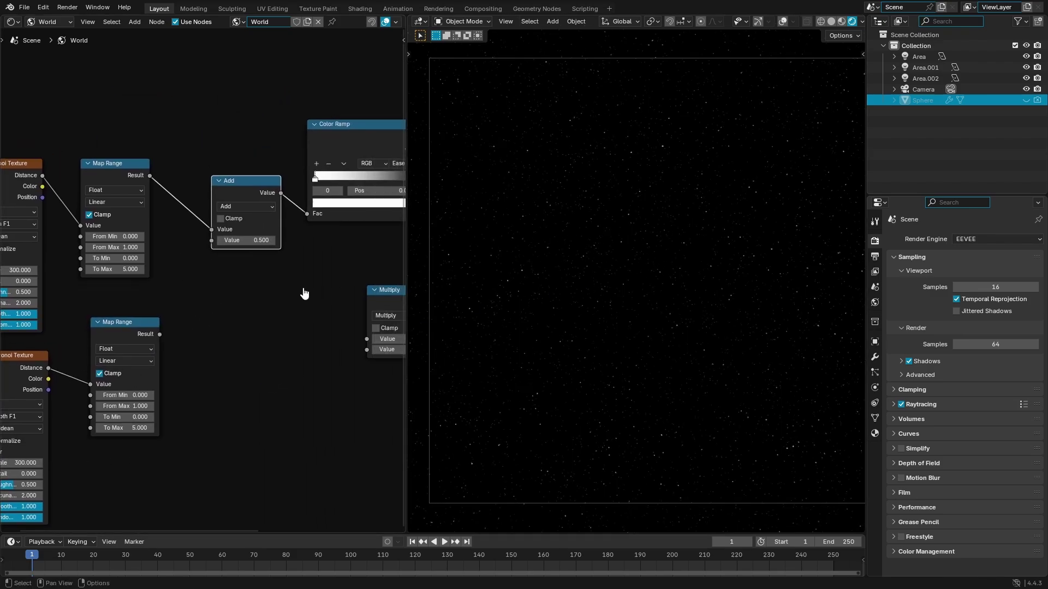
{"action": "middle_click_drag", "start_coordinate": [208, 294], "coordinate": [300, 273]}
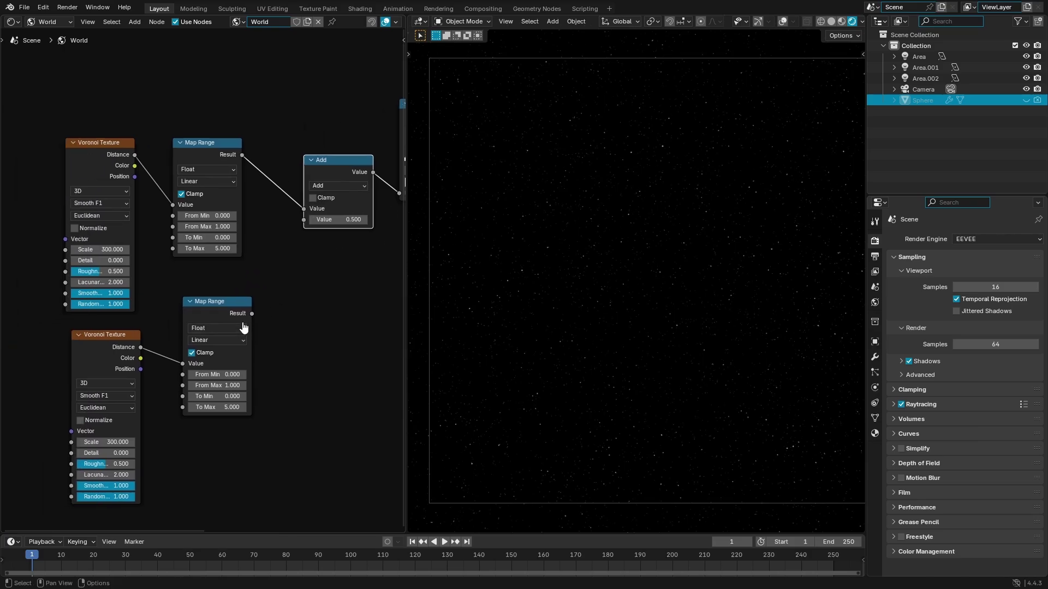
{"action": "left_click_drag", "start_coordinate": [251, 313], "coordinate": [305, 225]}
{"action": "middle_click_drag", "start_coordinate": [277, 335], "coordinate": [308, 317]}
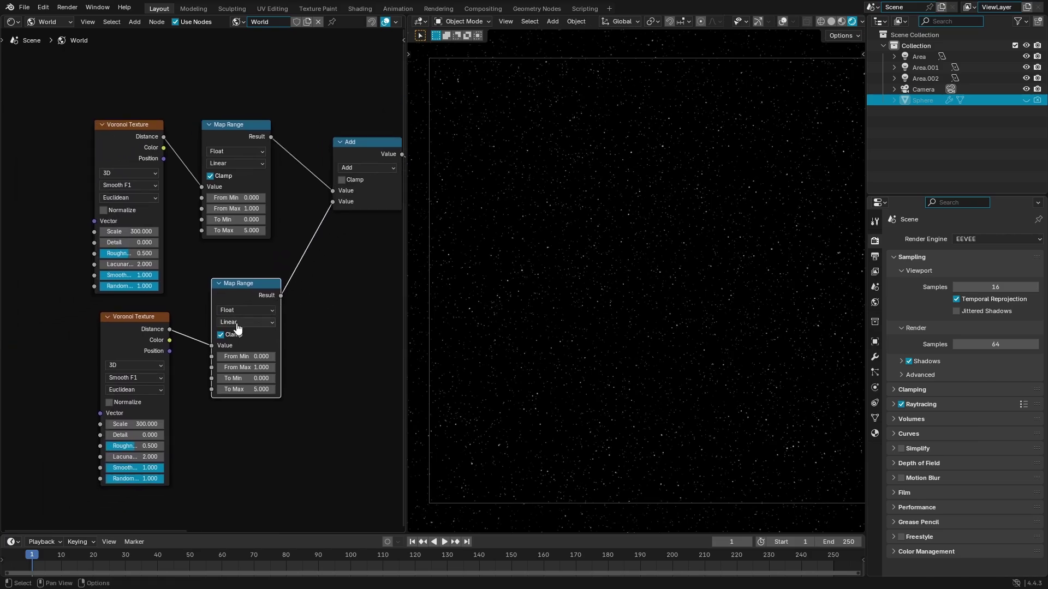
- Disconnect the lower Map Range from Add and try the upper Voronoi Texture's Scale at 200 and 100
{"action": "left_click_drag", "start_coordinate": [332, 212], "coordinate": [239, 245]}
{"action": "double_click", "coordinate": [128, 231]}
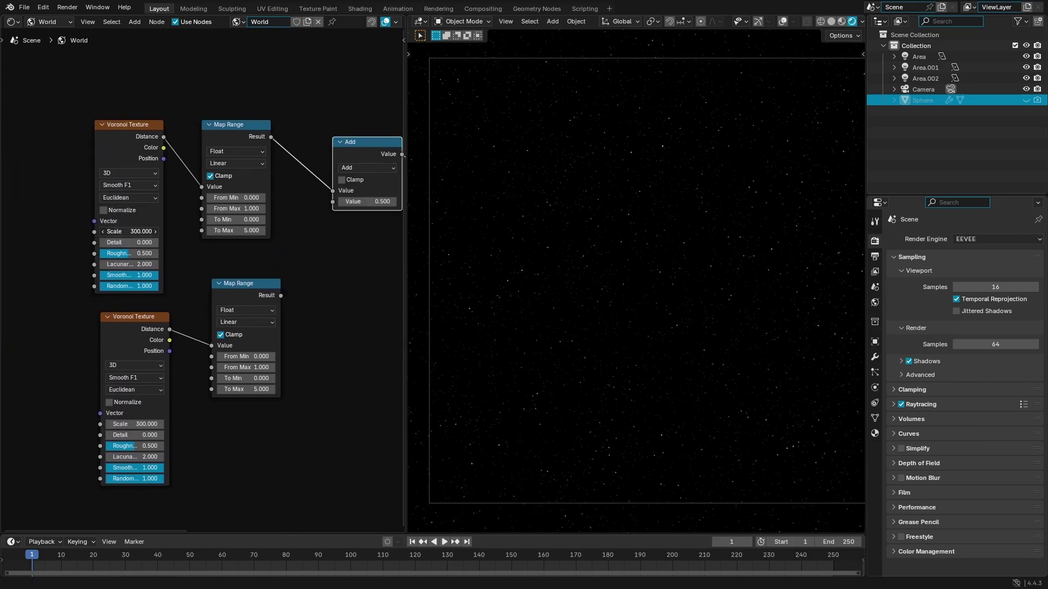
{"action": "type", "text": "200"}
{"action": "key", "text": "Return"}
{"action": "double_click", "coordinate": [132, 232]}
{"action": "key", "text": "Return"}
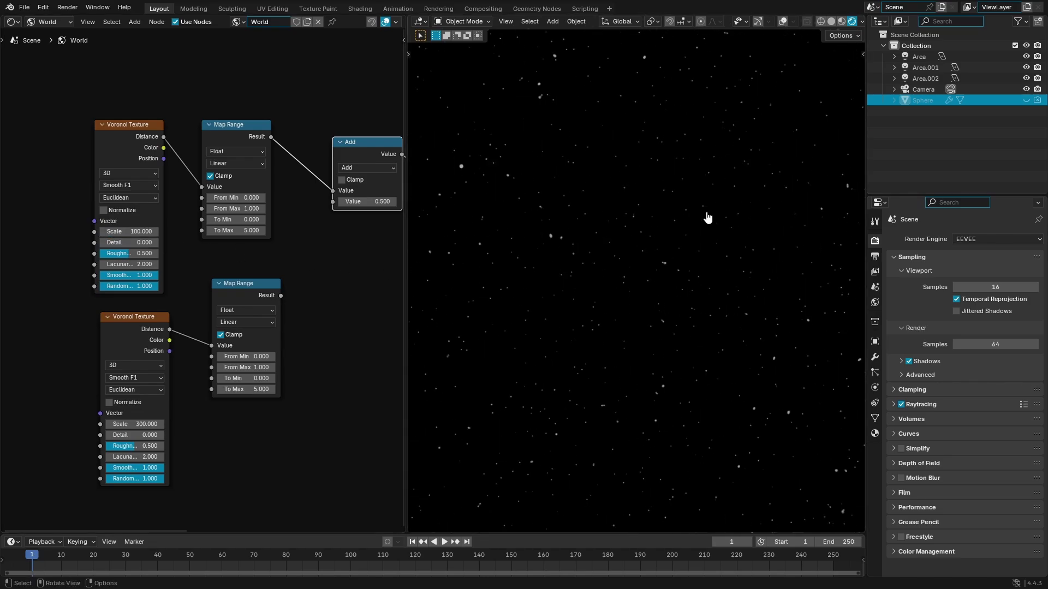
- Try the upper Voronoi Texture's Scale at 10, return it to 300 and relink the lower Map Range to Add
{"action": "double_click", "coordinate": [128, 231]}
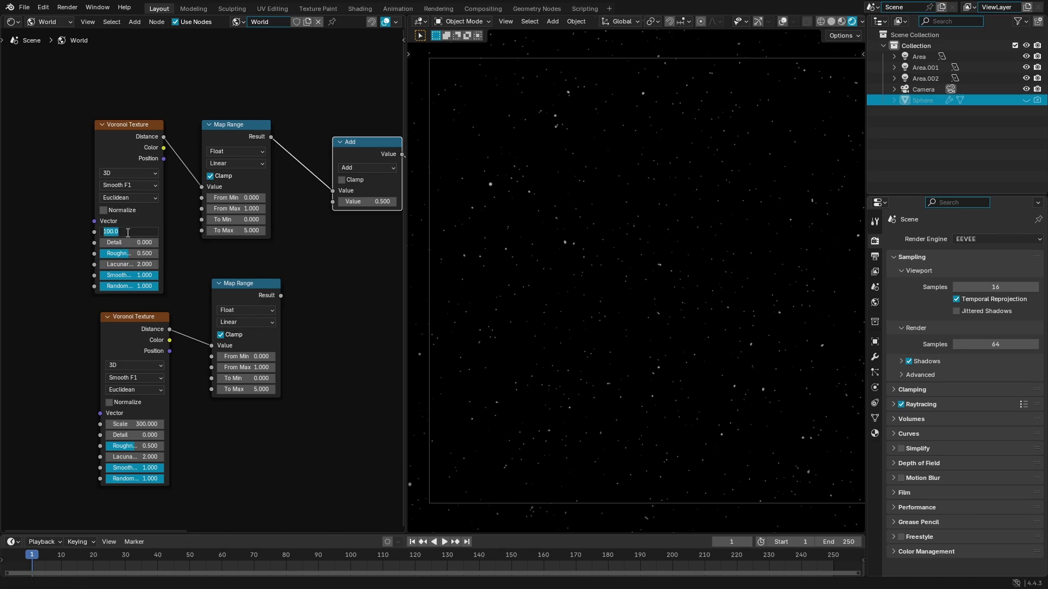
{"action": "key", "text": "Return"}
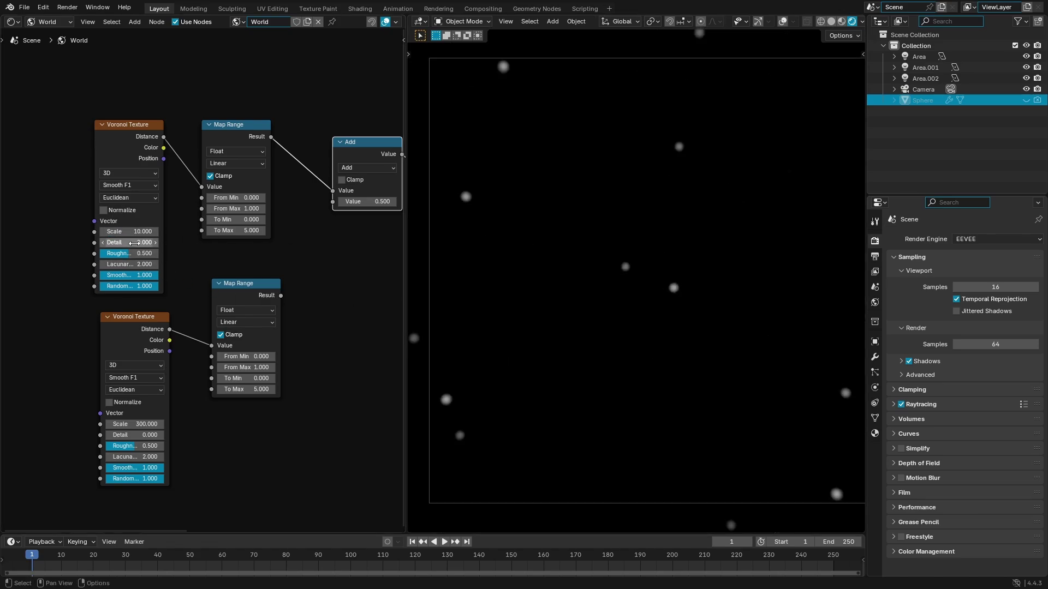
{"action": "double_click", "coordinate": [127, 232]}
{"action": "type", "text": "300"}
{"action": "key", "text": "Return"}
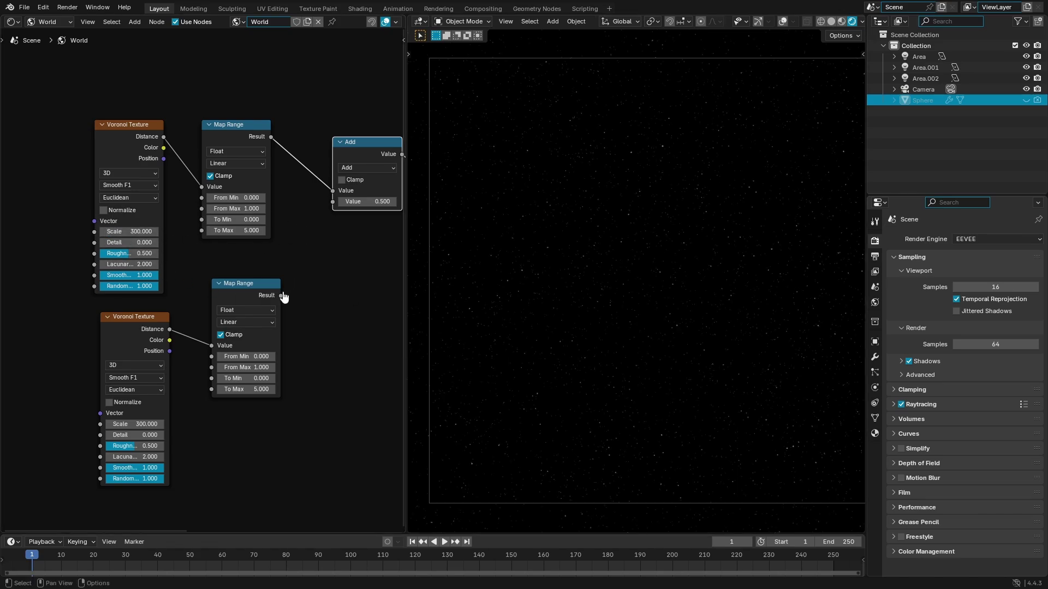
{"action": "left_click_drag", "start_coordinate": [280, 295], "coordinate": [334, 206]}
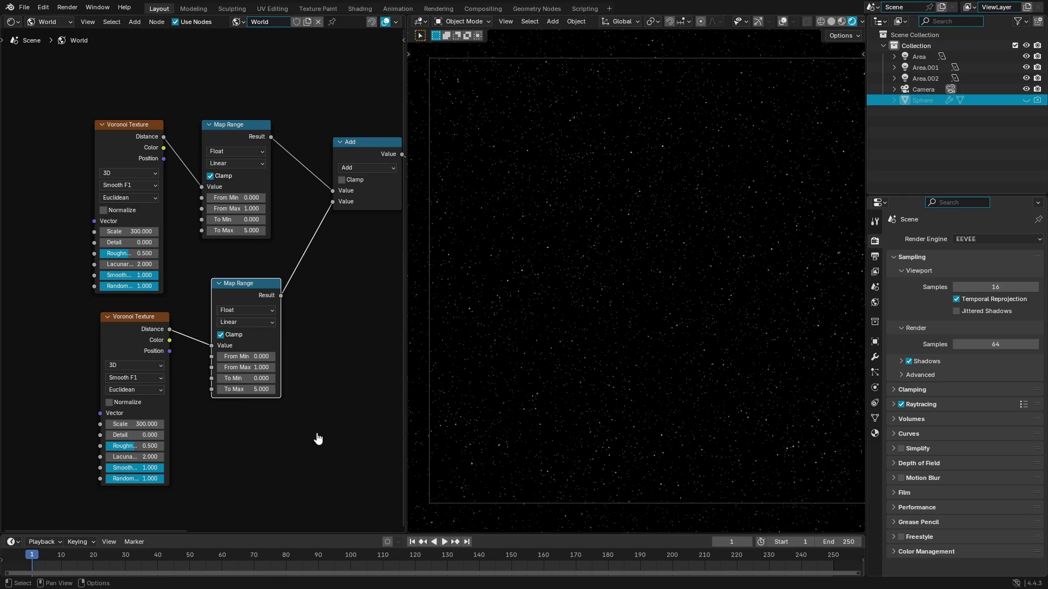
- Set the lower Voronoi Texture's Scale to 200 and check the star field in the viewport
{"action": "left_click_drag", "start_coordinate": [318, 437], "coordinate": [166, 333]}
{"action": "left_click", "coordinate": [188, 398]}
{"action": "left_click", "coordinate": [137, 425]}
{"action": "double_click", "coordinate": [139, 424]}
{"action": "type", "text": "2"}
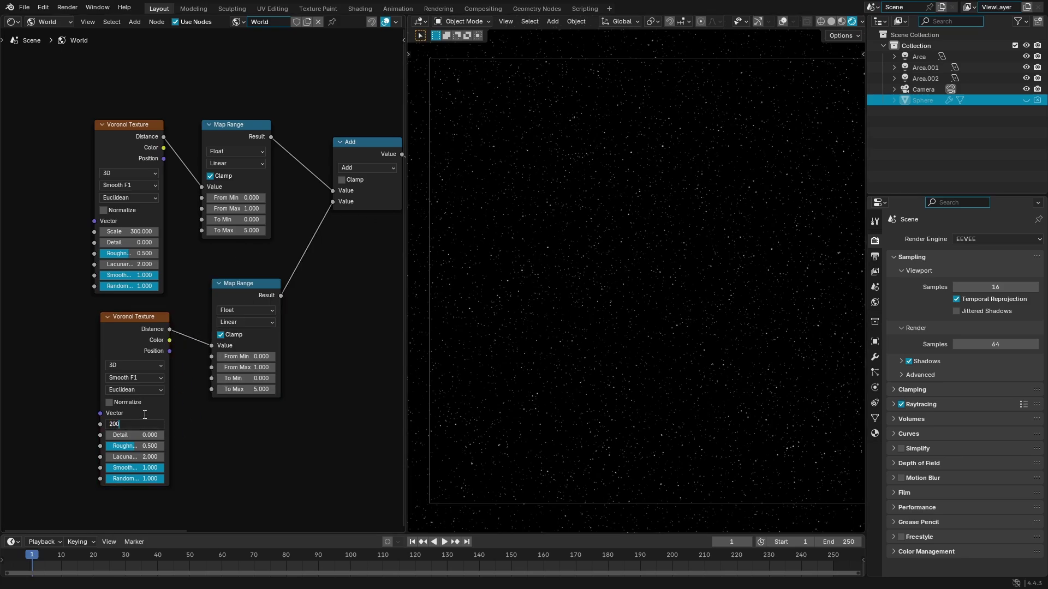
{"action": "key", "text": "Return"}
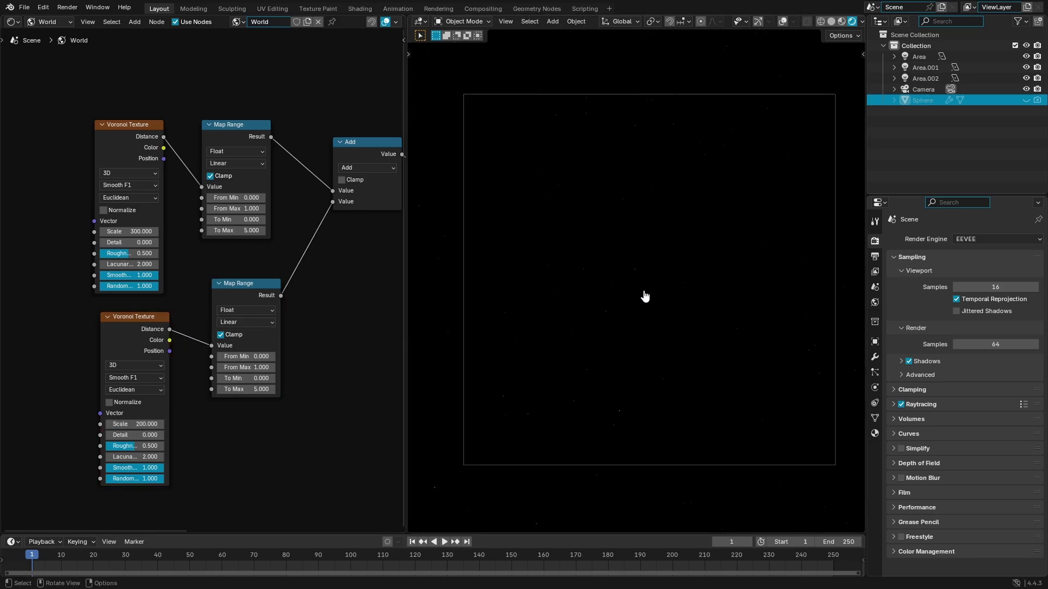
{"action": "scroll", "coordinate": [659, 328], "scroll_direction": "down", "scroll_amount": 1}
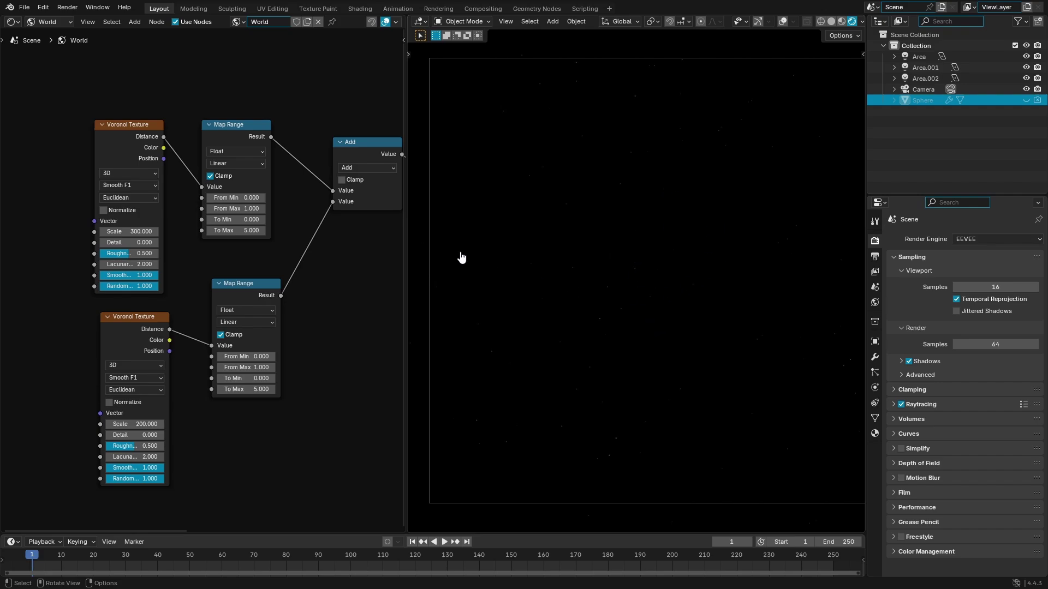
- Try the lower Voronoi Texture's Scale at 100 and at 10
{"action": "double_click", "coordinate": [127, 424]}
{"action": "type", "text": "100"}
{"action": "key", "text": "Return"}
{"action": "double_click", "coordinate": [135, 424]}
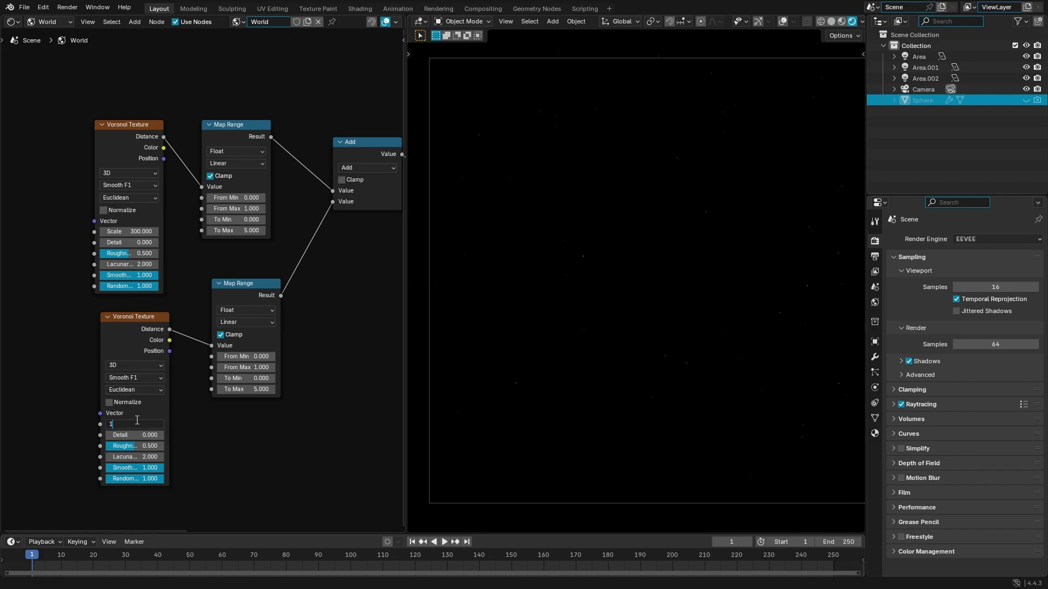
{"action": "type", "text": "10"}
{"action": "key", "text": "Return"}
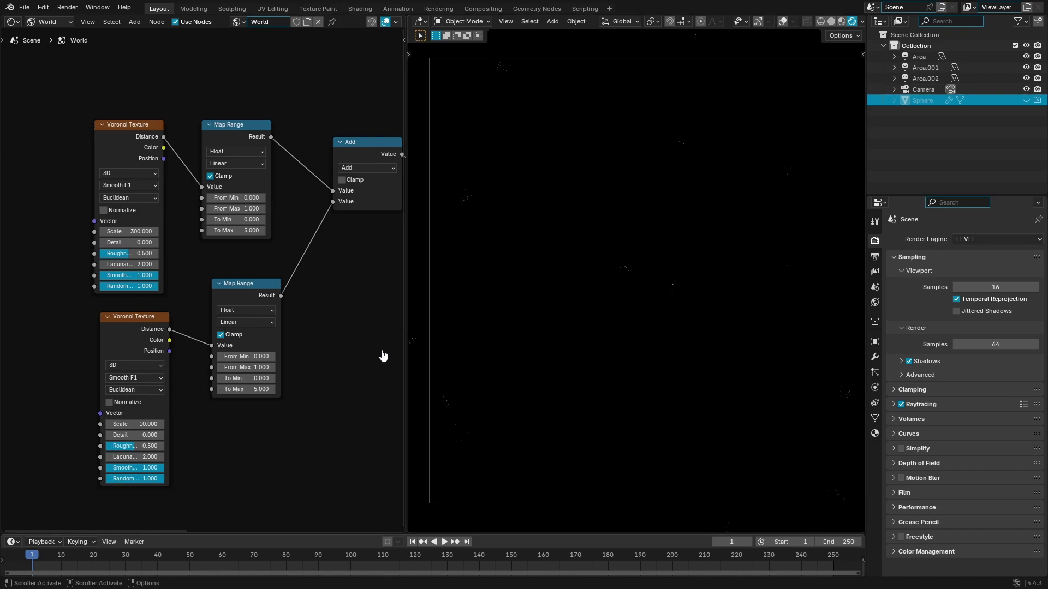
- Return the lower Voronoi Texture's Scale to 200, inspect the star field, and set the Scale to 3
{"action": "double_click", "coordinate": [135, 424]}
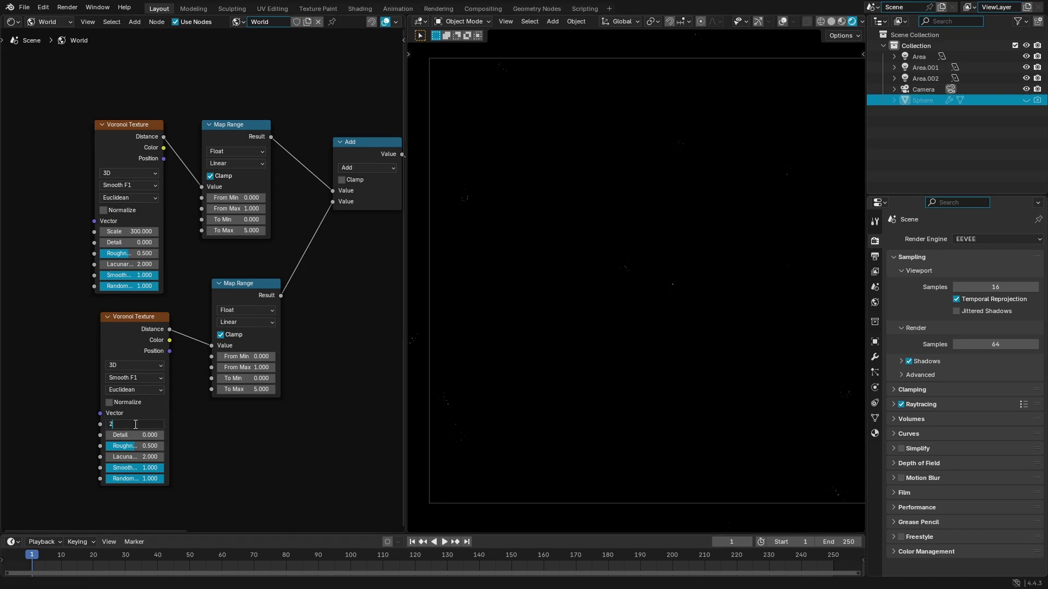
{"action": "type", "text": "200"}
{"action": "key", "text": "Return"}
{"action": "scroll", "coordinate": [604, 361], "scroll_direction": "down", "scroll_amount": 1}
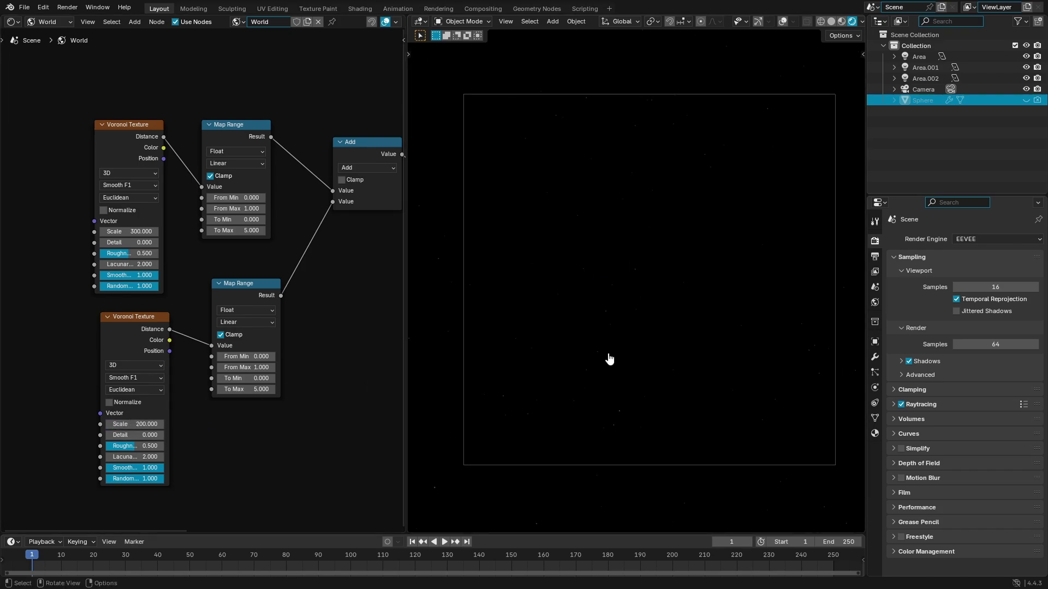
{"action": "scroll", "coordinate": [609, 359], "scroll_direction": "up", "scroll_amount": 2}
{"action": "double_click", "coordinate": [132, 424]}
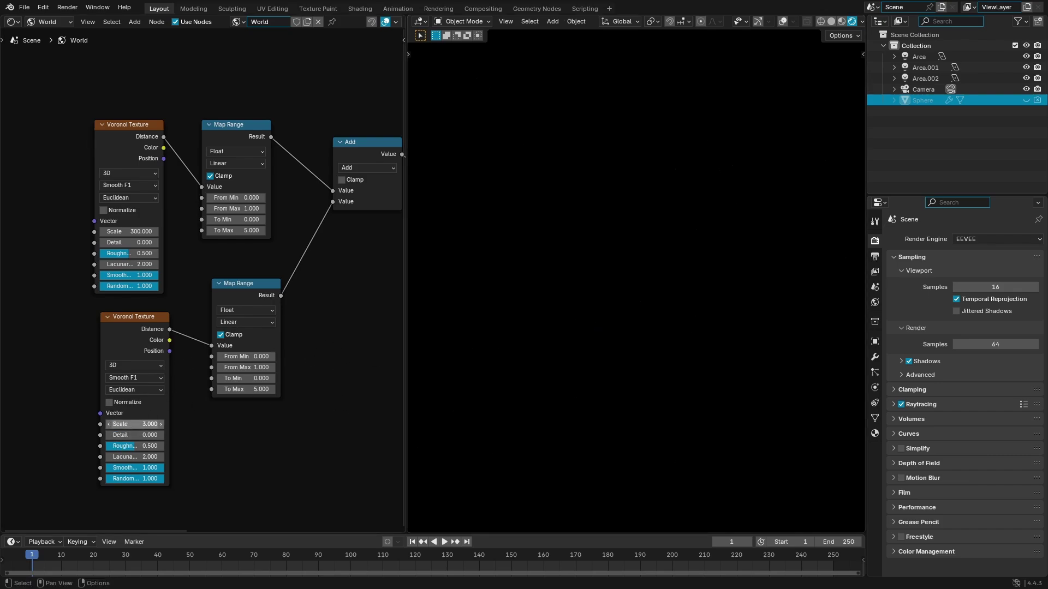
- Set the lower Voronoi Texture's Scale to 300 and disconnect the lower Map Range from the Add node
{"action": "type", "text": "300"}
{"action": "key", "text": "Return"}
{"action": "left_click_drag", "start_coordinate": [333, 202], "coordinate": [311, 334]}
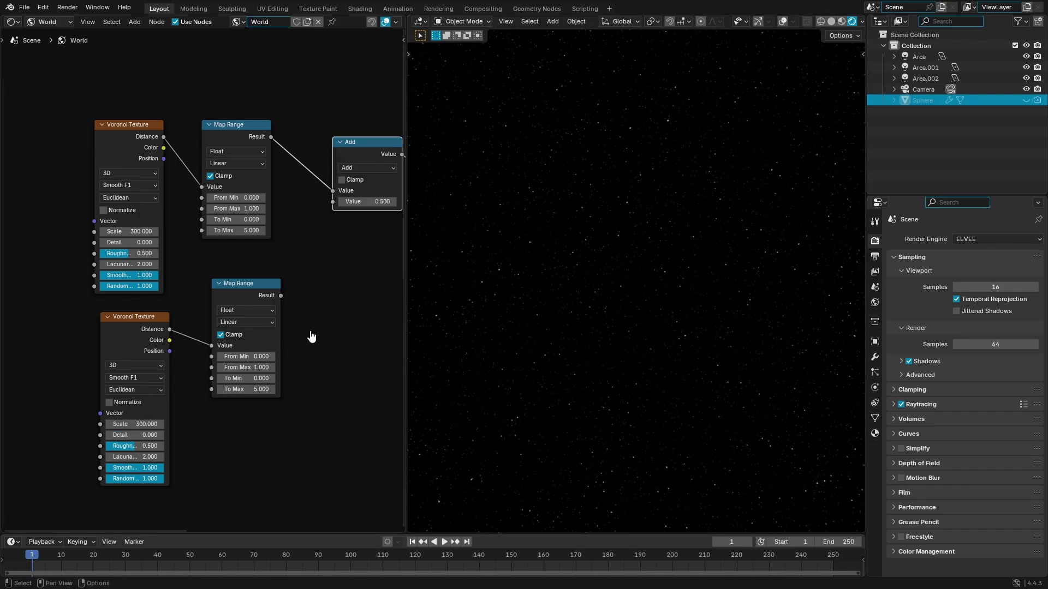
- Move the lower Voronoi Texture and Map Range nodes further below the upper pair
{"action": "middle_click_drag", "start_coordinate": [290, 228], "coordinate": [177, 268]}
{"action": "middle_click_drag", "start_coordinate": [268, 344], "coordinate": [339, 352]}
{"action": "left_click_drag", "start_coordinate": [186, 337], "coordinate": [176, 369]}
{"action": "left_click_drag", "start_coordinate": [262, 405], "coordinate": [89, 398]}
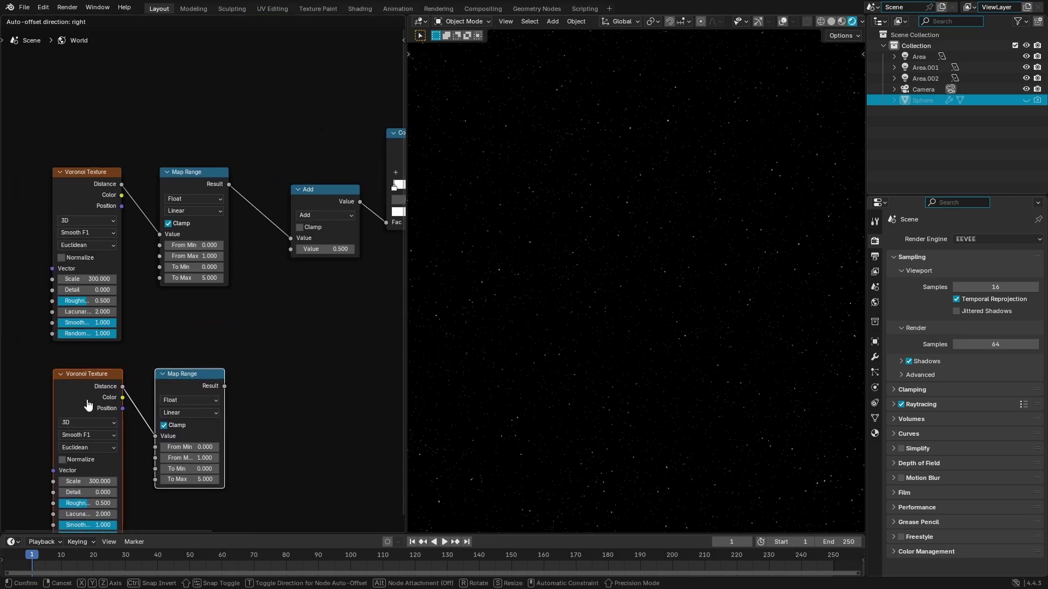
- Reposition the Add and Color Ramp nodes and start spacing out the Background node
{"action": "middle_click_drag", "start_coordinate": [268, 283], "coordinate": [54, 297]}
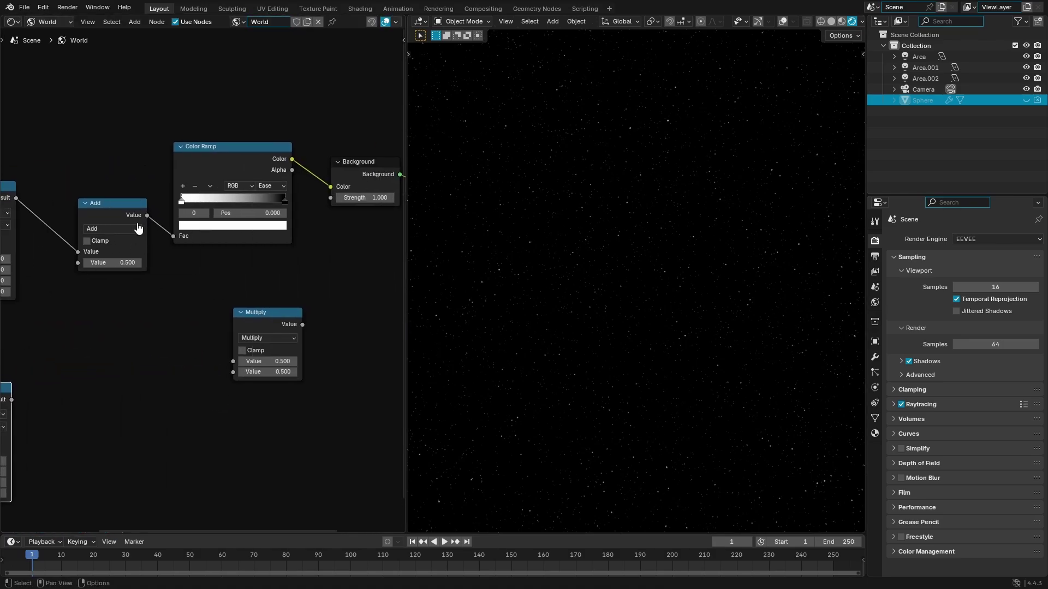
{"action": "left_click_drag", "start_coordinate": [103, 217], "coordinate": [90, 195]}
{"action": "middle_click_drag", "start_coordinate": [232, 181], "coordinate": [180, 197]}
{"action": "left_click_drag", "start_coordinate": [156, 172], "coordinate": [154, 179]}
{"action": "middle_click_drag", "start_coordinate": [244, 233], "coordinate": [168, 256]}
{"action": "left_click_drag", "start_coordinate": [232, 200], "coordinate": [252, 201]}
- Move Background and World Output away from the Color Ramp to leave a gap, and place the loose Multiply node beneath it
{"action": "scroll", "coordinate": [232, 153], "scroll_direction": "left", "scroll_amount": 5, "text": "ctrl"}
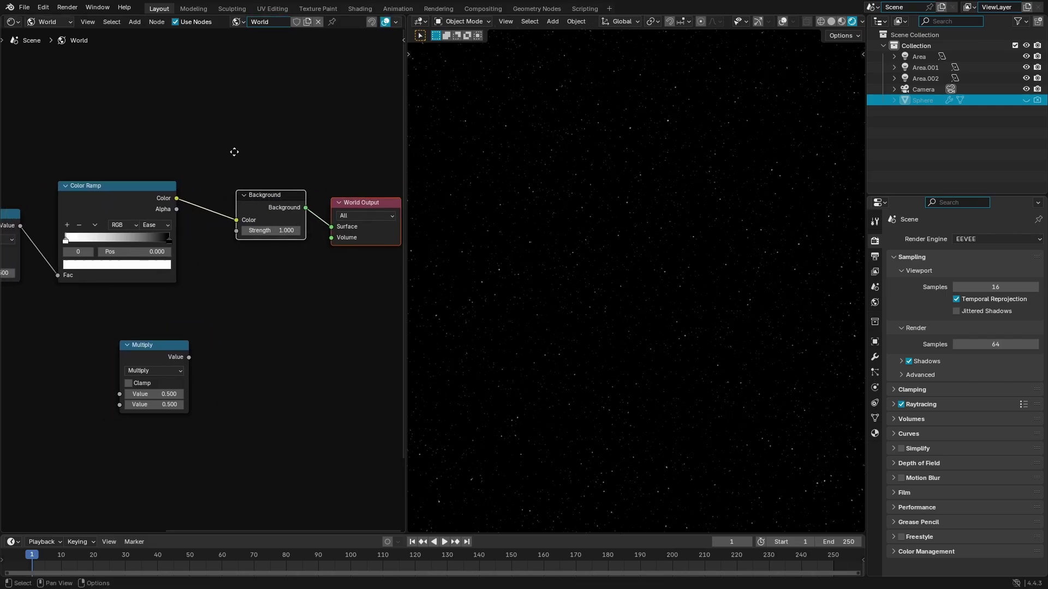
{"action": "left_click", "coordinate": [245, 211]}
{"action": "middle_click_drag", "start_coordinate": [248, 211], "coordinate": [94, 206]}
{"action": "left_click_drag", "start_coordinate": [303, 257], "coordinate": [179, 188]}
{"action": "left_click", "coordinate": [210, 193]}
{"action": "left_click_drag", "start_coordinate": [181, 190], "coordinate": [234, 194]}
{"action": "scroll", "coordinate": [234, 192], "scroll_direction": "left", "scroll_amount": 7, "text": "ctrl"}
{"action": "left_click_drag", "start_coordinate": [220, 376], "coordinate": [252, 339]}
- Add a Math node below the Color Ramp and set its operation to Multiply
{"action": "key", "text": "shift+a"}
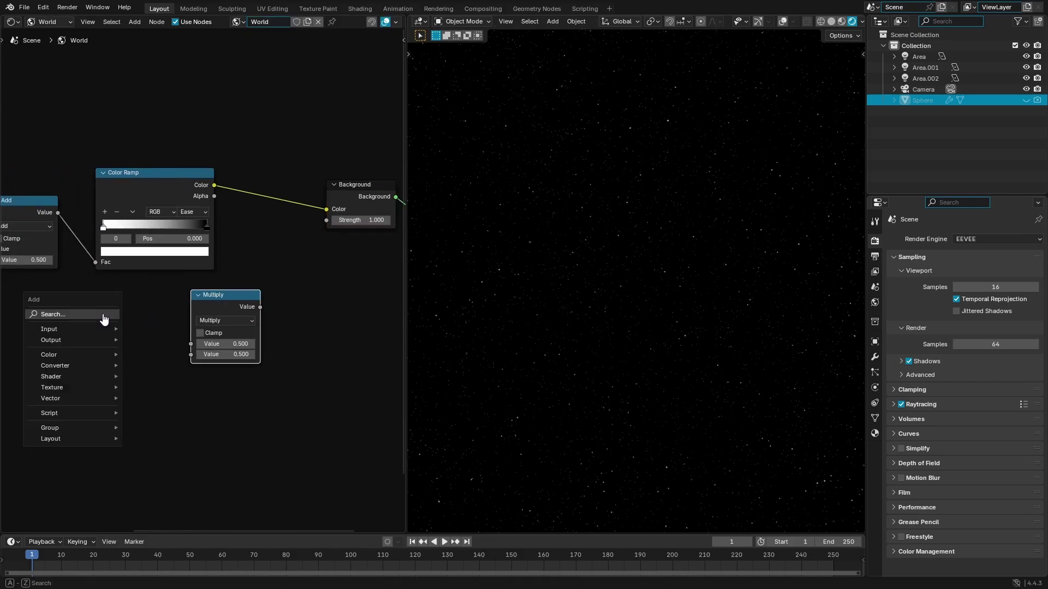
{"action": "left_click", "coordinate": [104, 317]}
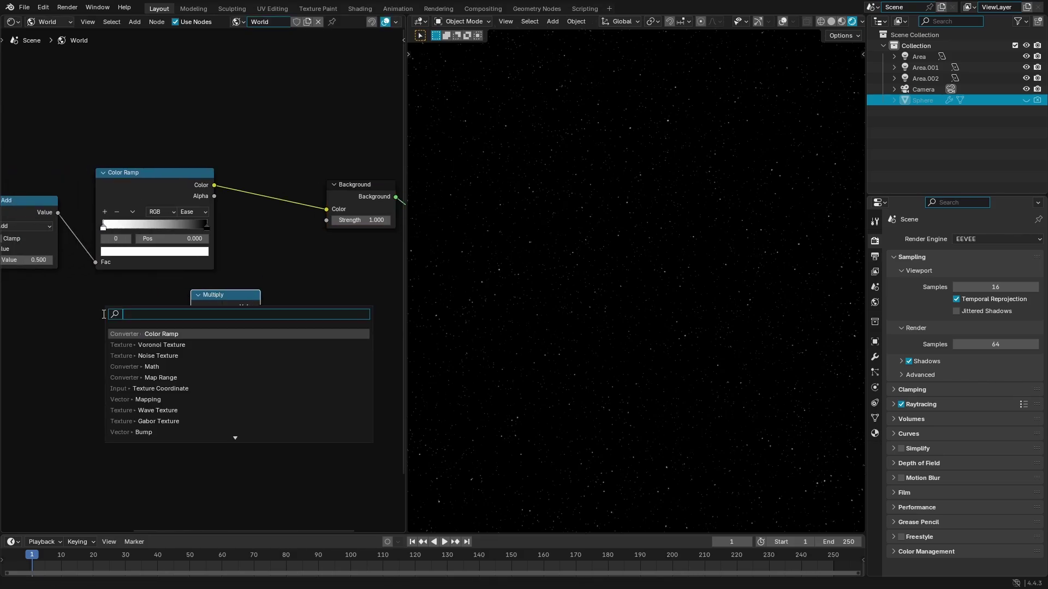
{"action": "type", "text": "ma"}
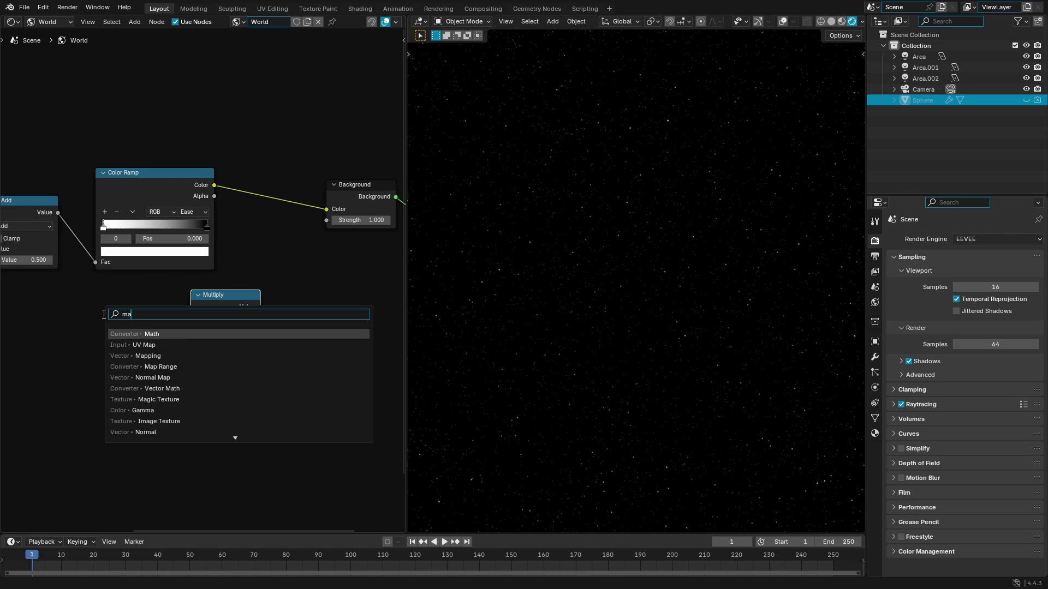
{"action": "type", "text": "th"}
{"action": "left_click", "coordinate": [157, 335]}
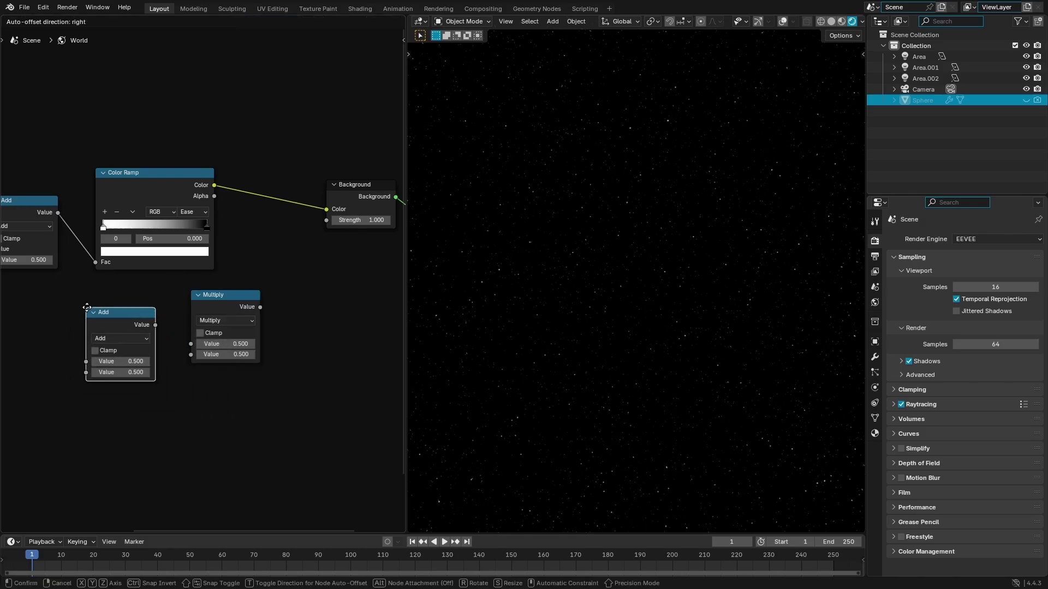
{"action": "left_click", "coordinate": [128, 347]}
{"action": "left_click", "coordinate": [122, 337]}
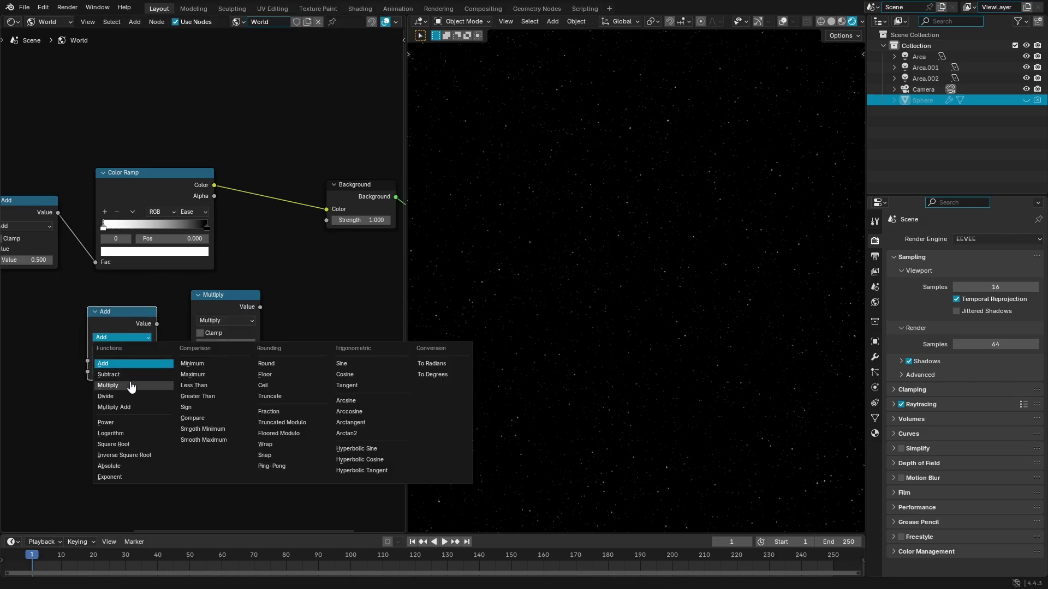
{"action": "left_click", "coordinate": [108, 385]}
- Duplicate the Add node, place the copy beneath it and set the copy's operation to Multiply
{"action": "middle_click_drag", "start_coordinate": [107, 385], "coordinate": [241, 410]}
{"action": "left_click", "coordinate": [139, 226]}
{"action": "left_click_drag", "start_coordinate": [173, 238], "coordinate": [173, 226]}
{"action": "middle_click_drag", "start_coordinate": [173, 226], "coordinate": [242, 245]}
{"action": "key", "text": "shift+d"}
{"action": "left_click", "coordinate": [225, 343]}
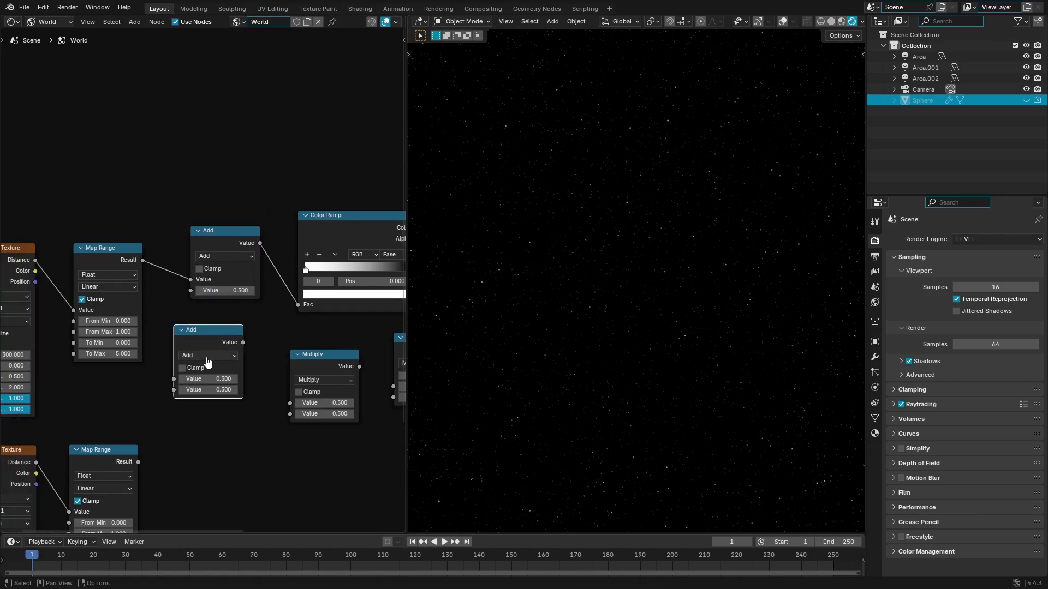
{"action": "left_click", "coordinate": [208, 356]}
{"action": "left_click", "coordinate": [196, 403]}
- Delete the two extra Multiply nodes, keeping the original one
{"action": "middle_click_drag", "start_coordinate": [215, 344], "coordinate": [90, 307]}
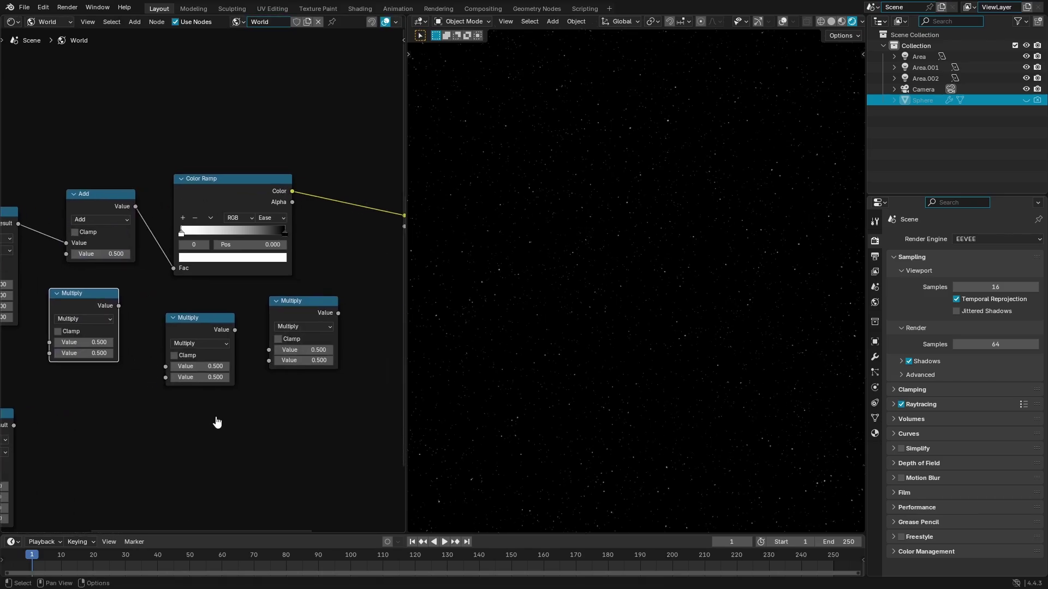
{"action": "left_click", "coordinate": [181, 331], "text": "shift"}
{"action": "key", "text": "x"}
- Insert the Multiply node into the link between Color Ramp and Background, and even out the spacing of these nodes
{"action": "middle_click_drag", "start_coordinate": [178, 334], "coordinate": [68, 362]}
{"action": "left_click_drag", "start_coordinate": [190, 334], "coordinate": [218, 327]}
{"action": "middle_click_drag", "start_coordinate": [198, 332], "coordinate": [290, 342]}
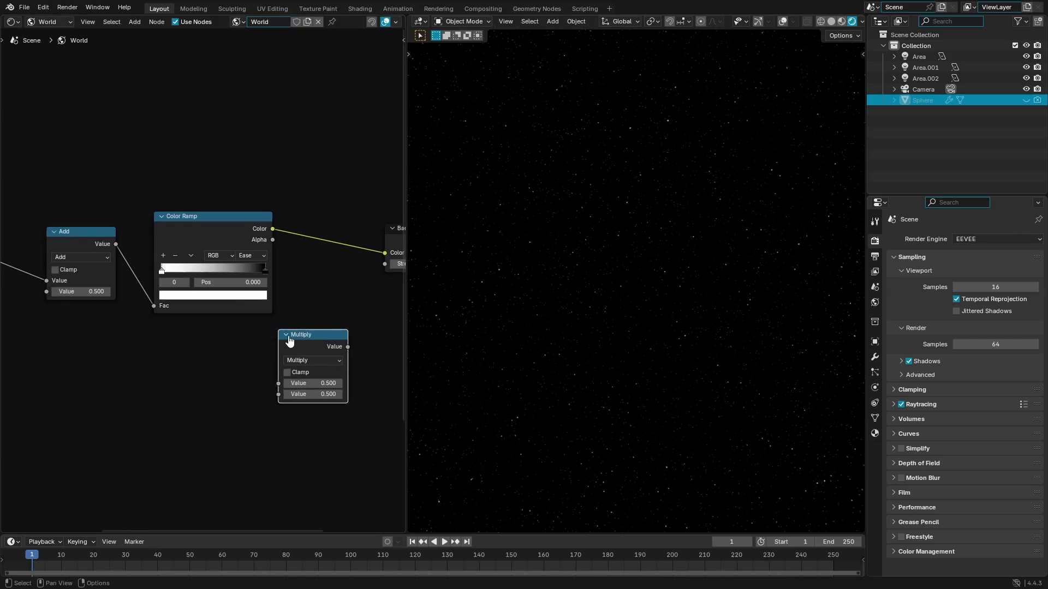
{"action": "left_click_drag", "start_coordinate": [308, 339], "coordinate": [326, 238]}
{"action": "scroll", "coordinate": [256, 368], "scroll_direction": "right", "scroll_amount": 8, "text": "ctrl"}
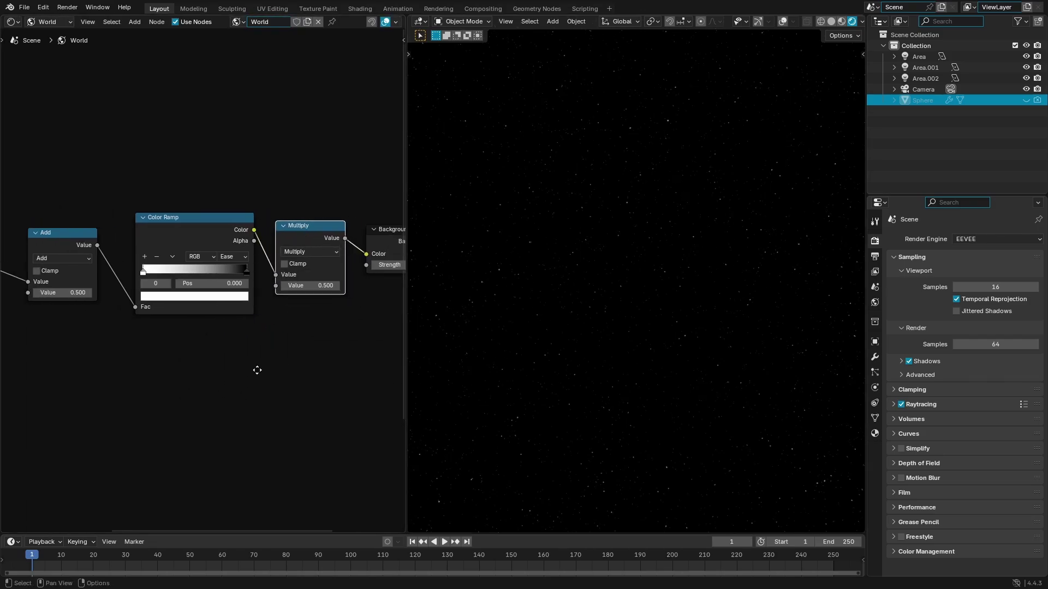
{"action": "left_click_drag", "start_coordinate": [339, 257], "coordinate": [344, 255]}
{"action": "left_click_drag", "start_coordinate": [256, 253], "coordinate": [262, 253]}
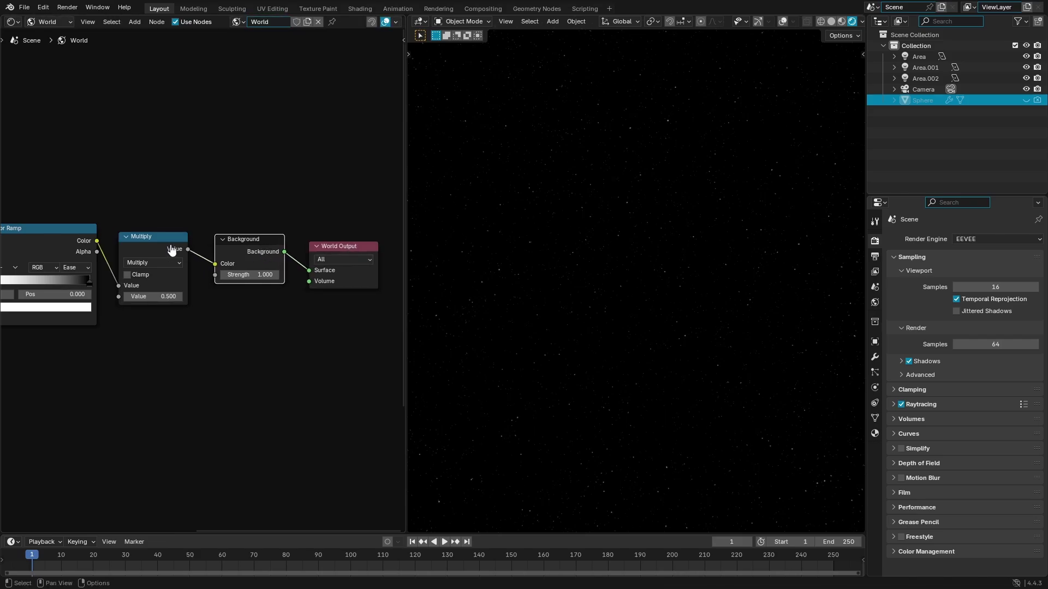
{"action": "left_click_drag", "start_coordinate": [169, 246], "coordinate": [174, 247]}
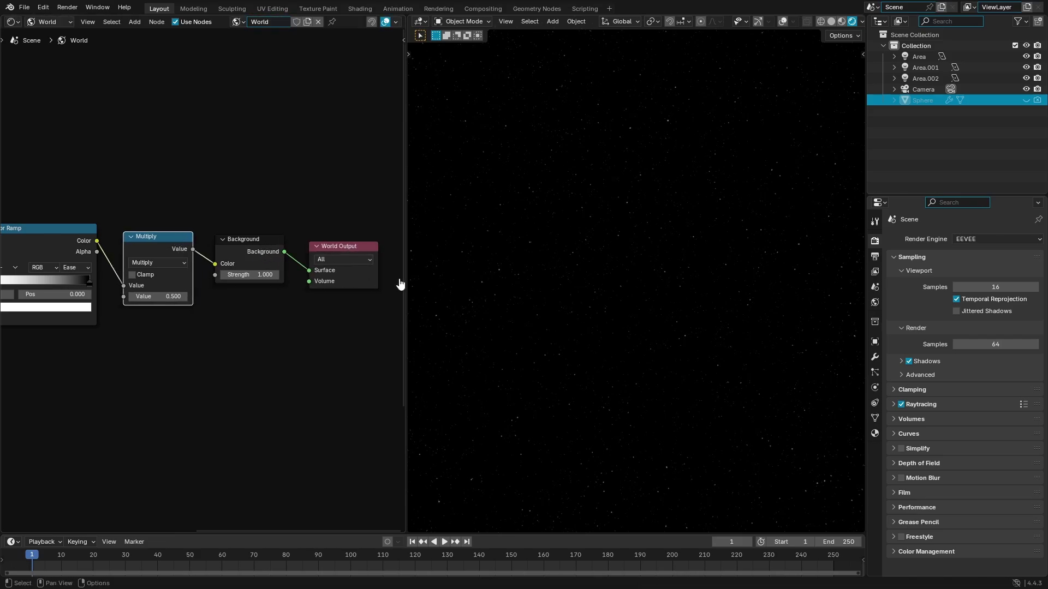
- Try the Multiply node's Value at 0.3 and raise it back to 0.5
{"action": "left_click", "coordinate": [133, 296]}
{"action": "left_click", "coordinate": [184, 298]}
{"action": "left_click", "coordinate": [184, 297]}
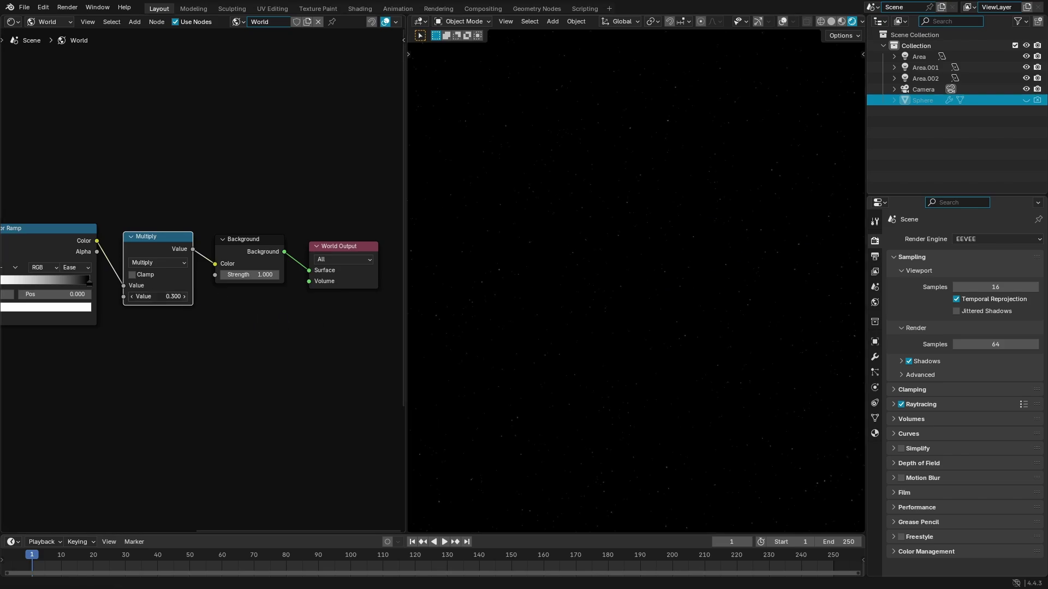
{"action": "left_click", "coordinate": [185, 297]}
{"action": "left_click", "coordinate": [185, 297]}
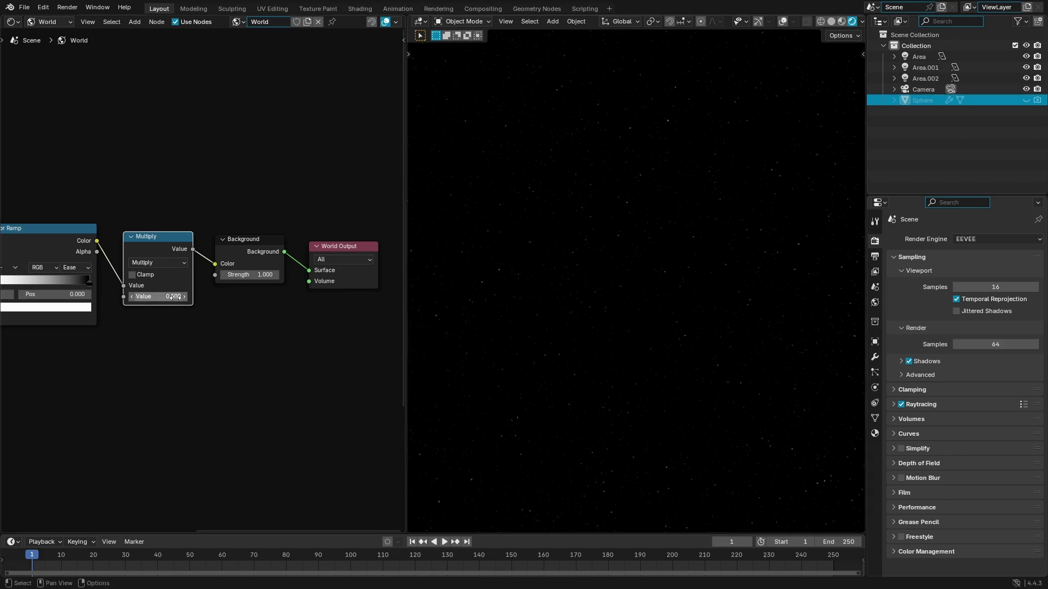
- Try much higher Multiply values to brighten the stars, ending with a Value of 100
{"action": "left_click_drag", "start_coordinate": [164, 297], "coordinate": [370, 391]}
{"action": "mouse_move", "coordinate": [174, 297]}
{"action": "left_mouse_down"}
{"action": "mouse_move", "coordinate": [195, 303]}
{"action": "mouse_move", "coordinate": [147, 296]}
{"action": "mouse_move", "coordinate": [166, 296]}
{"action": "mouse_move", "coordinate": [158, 297]}
{"action": "left_mouse_up"}
{"action": "left_click", "coordinate": [157, 297]}
{"action": "type", "text": "100"}
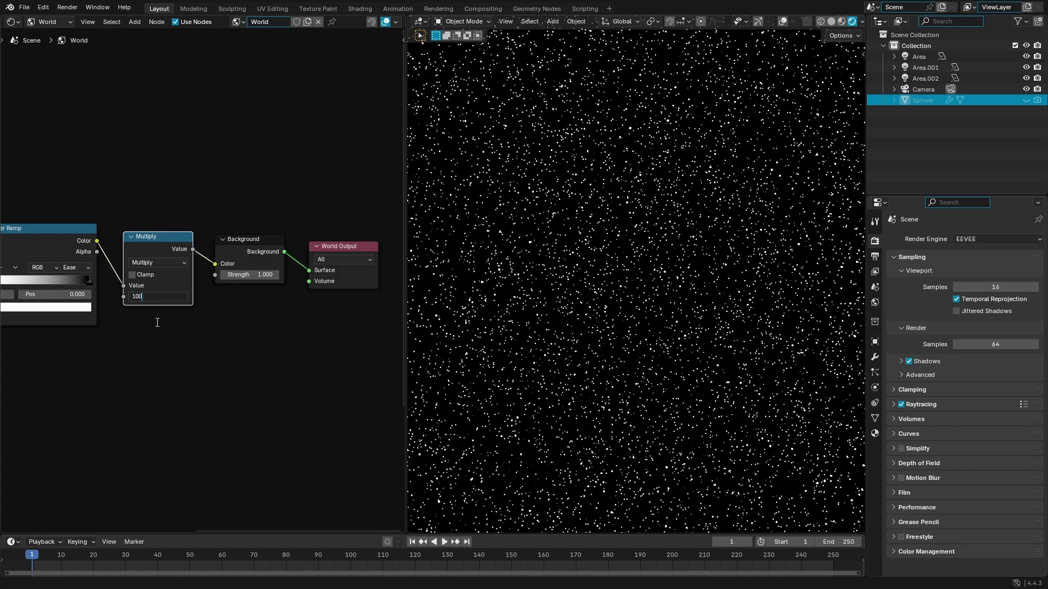
{"action": "key", "text": "Return"}
- Set the Multiply node's Value to 0.5, try 0.3, and undo that last change
{"action": "left_click", "coordinate": [160, 295]}
{"action": "type", "text": ".5"}
{"action": "key", "text": "Return"}
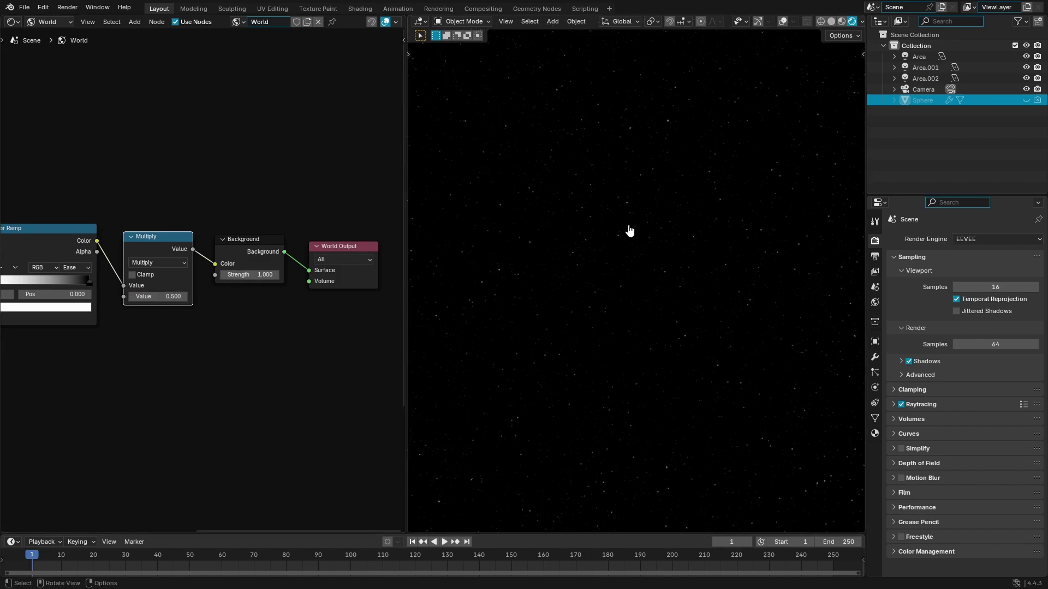
{"action": "left_click_drag", "start_coordinate": [173, 295], "coordinate": [164, 295]}
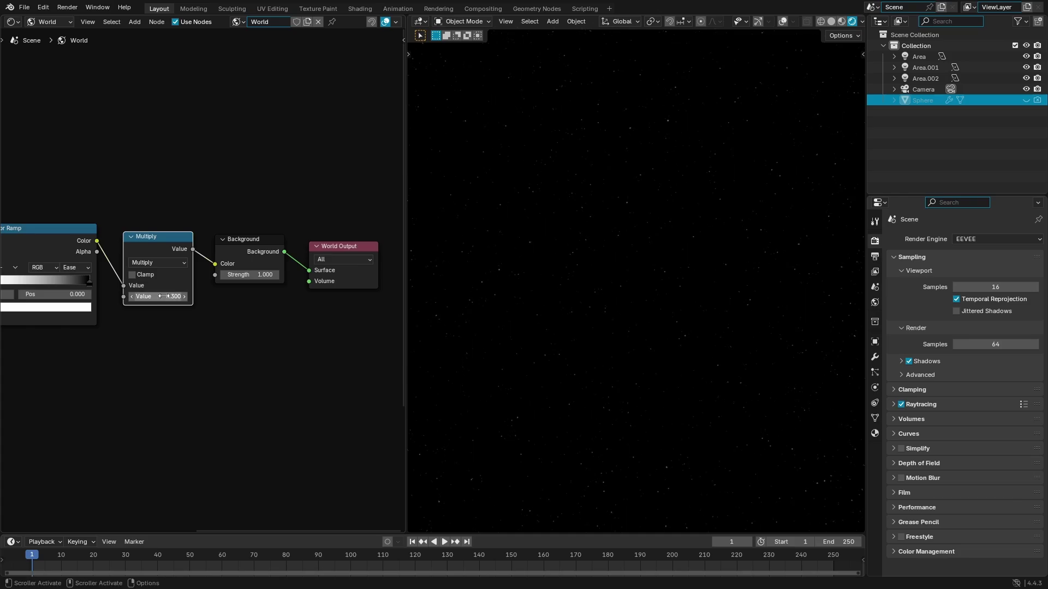
{"action": "key", "text": "ctrl+z"}
- Expand the 3D viewport over the node editor, look around the star field and switch to the camera view
{"action": "scroll", "coordinate": [185, 351], "scroll_direction": "down", "scroll_amount": 3}
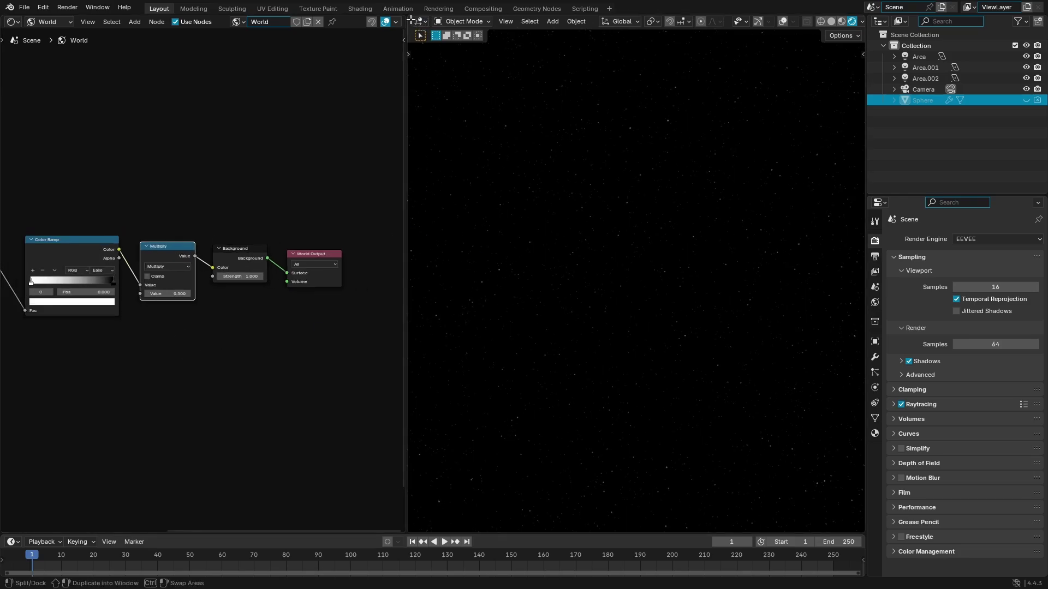
{"action": "left_click_drag", "start_coordinate": [410, 21], "coordinate": [218, 182]}
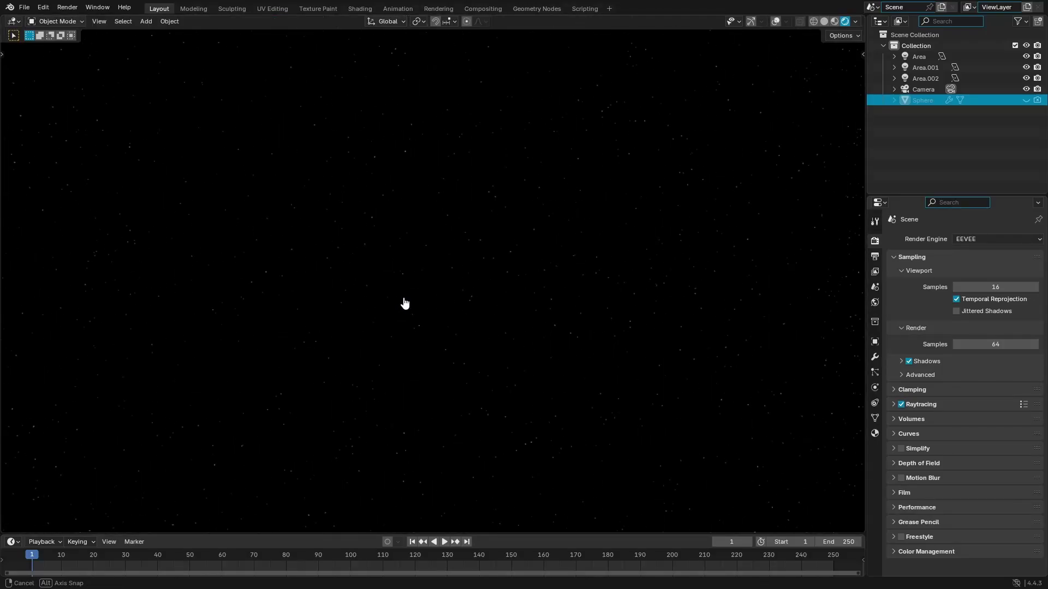
{"action": "middle_click_drag", "start_coordinate": [429, 298], "coordinate": [440, 300]}
{"action": "middle_click_drag", "start_coordinate": [486, 267], "coordinate": [520, 260]}
{"action": "middle_click_drag", "start_coordinate": [457, 275], "coordinate": [427, 284]}
{"action": "key", "text": "KP_0"}
- Examine individual stars up close and the star field across the whole camera frame
{"action": "scroll", "coordinate": [467, 391], "scroll_direction": "up", "scroll_amount": 11}
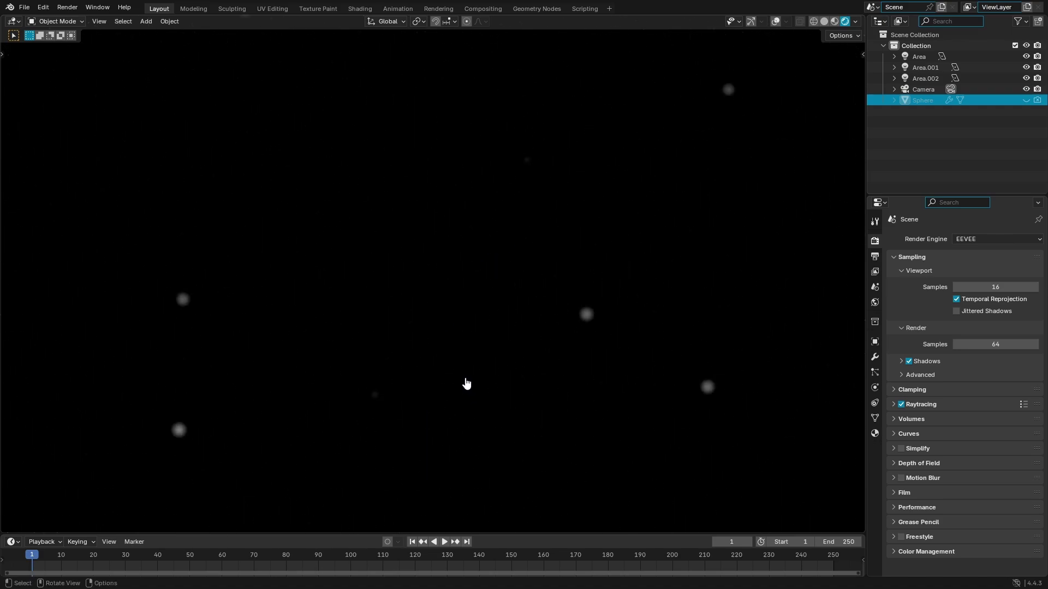
{"action": "scroll", "coordinate": [466, 384], "scroll_direction": "down", "scroll_amount": 12}
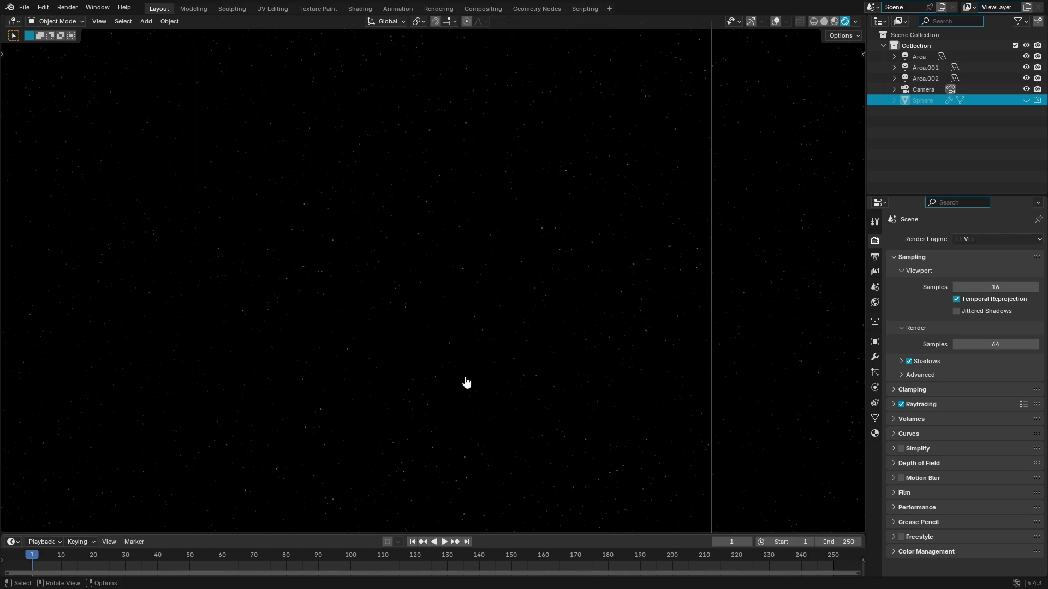
{"action": "scroll", "coordinate": [466, 382], "scroll_direction": "down", "scroll_amount": 2}
{"action": "scroll", "coordinate": [467, 383], "scroll_direction": "up", "scroll_amount": 2}
{"action": "scroll", "coordinate": [465, 384], "scroll_direction": "down", "scroll_amount": 1}
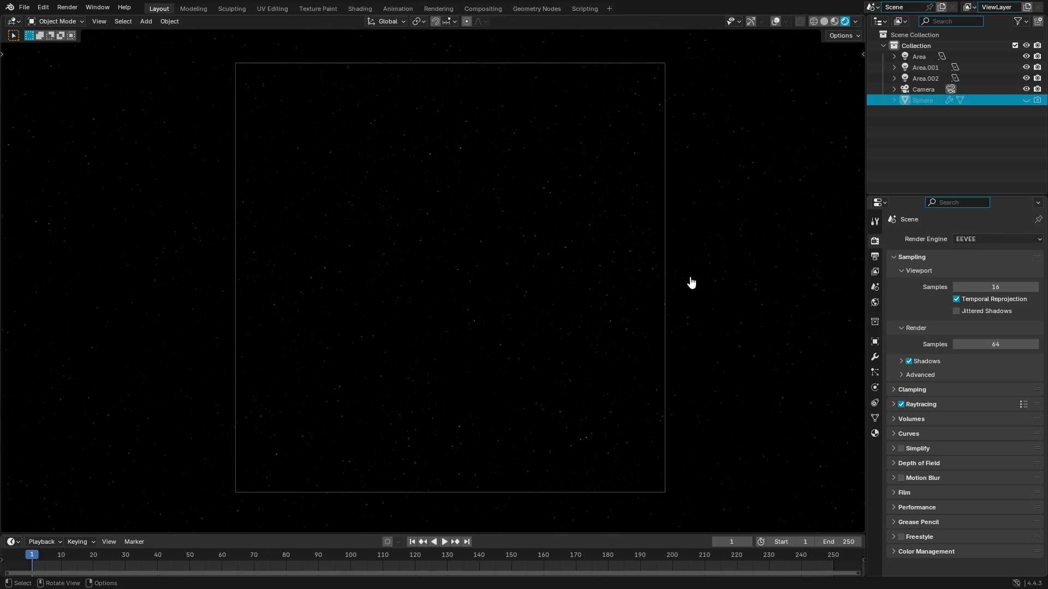
- Show the Sphere against the star background, disable it in renders, and hide it in the viewport again
{"action": "left_click", "coordinate": [1026, 99]}
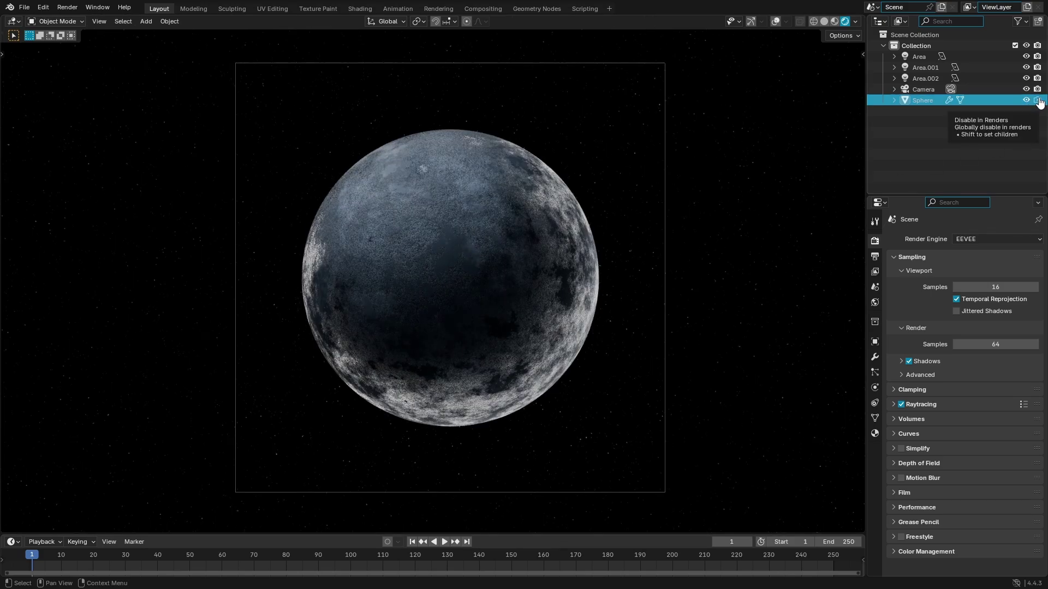
{"action": "left_click", "coordinate": [1036, 100]}
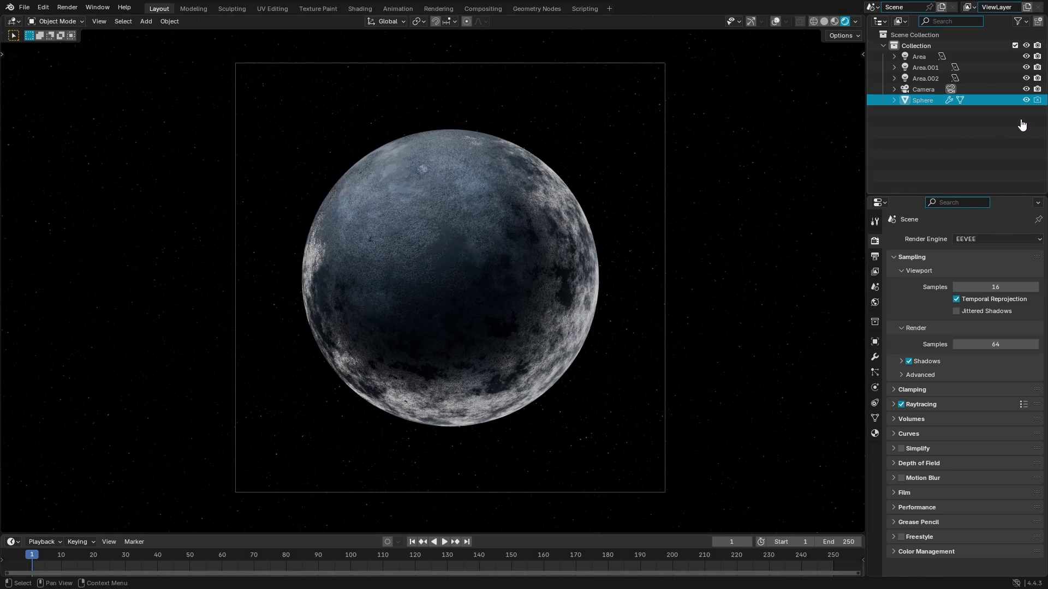
{"action": "left_click", "coordinate": [1025, 100]}
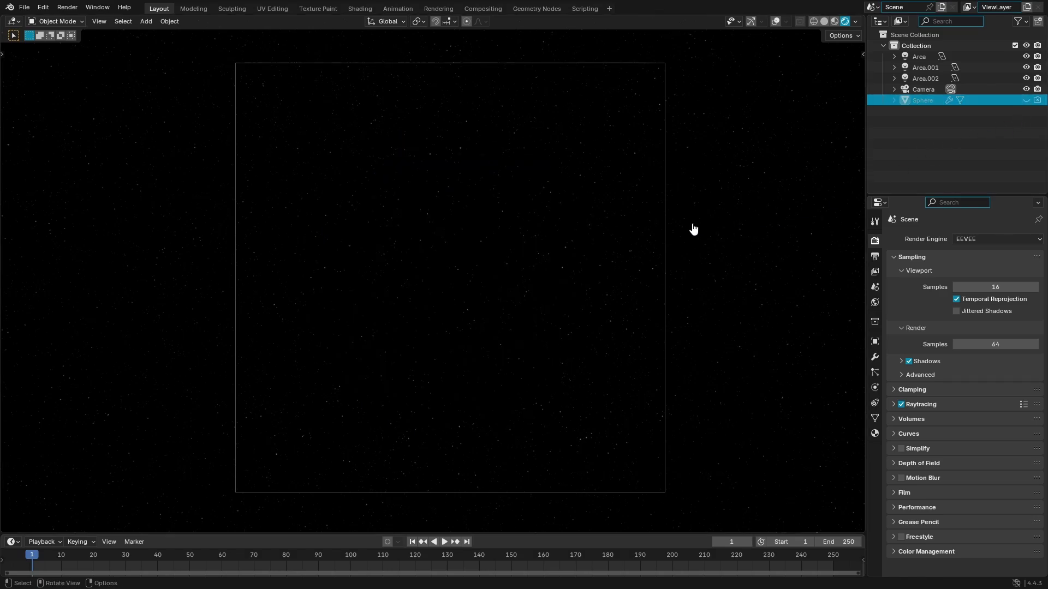